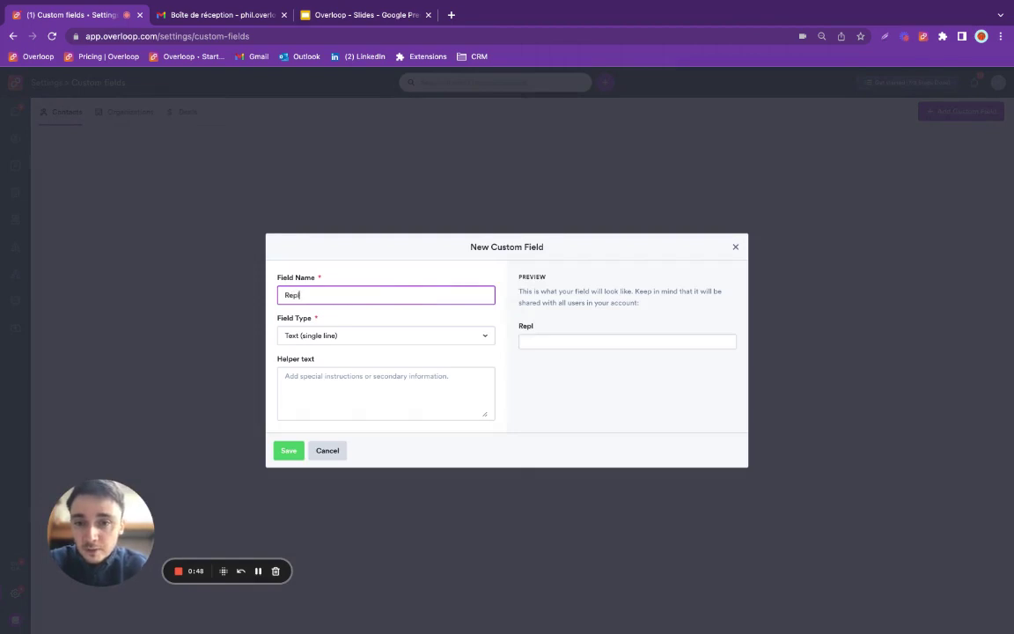
Name the new contact custom field "Reply qualification" and set its field type to Multiple options.
{"action": "type", "text": "alification"}
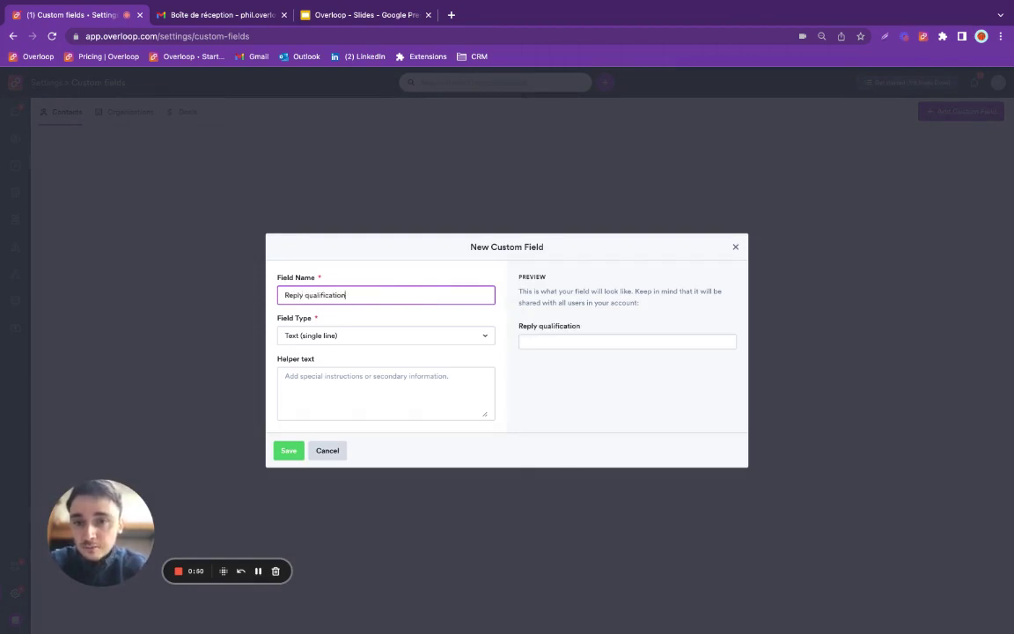
{"action": "left_click", "coordinate": [370, 335]}
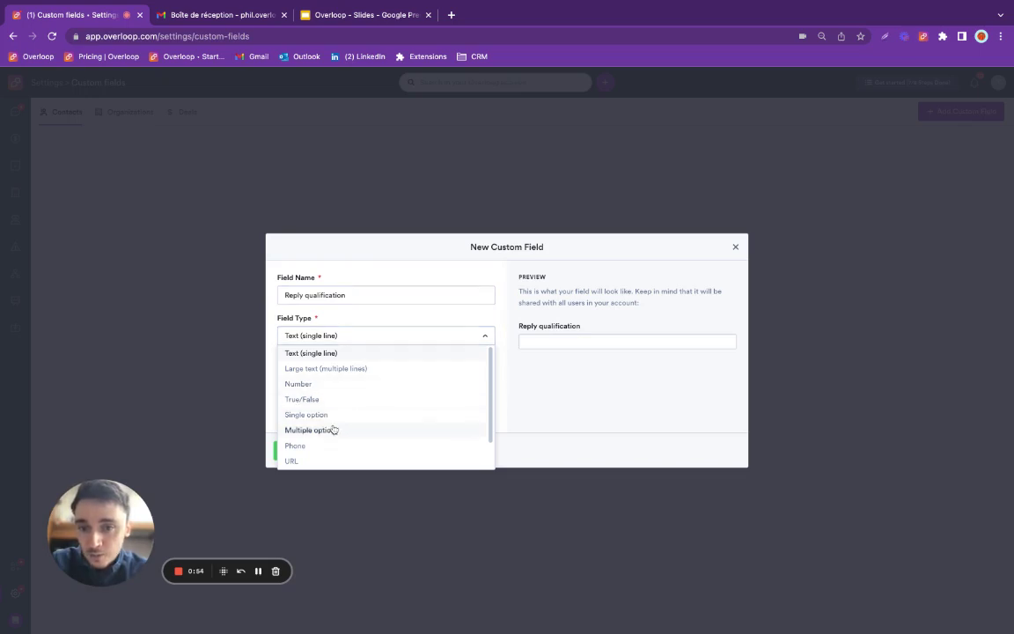
{"action": "left_click", "coordinate": [333, 429]}
Add the possible options "Interested" and "Not Interest" to the Reply qualification field and save it.
{"action": "left_click", "coordinate": [336, 354]}
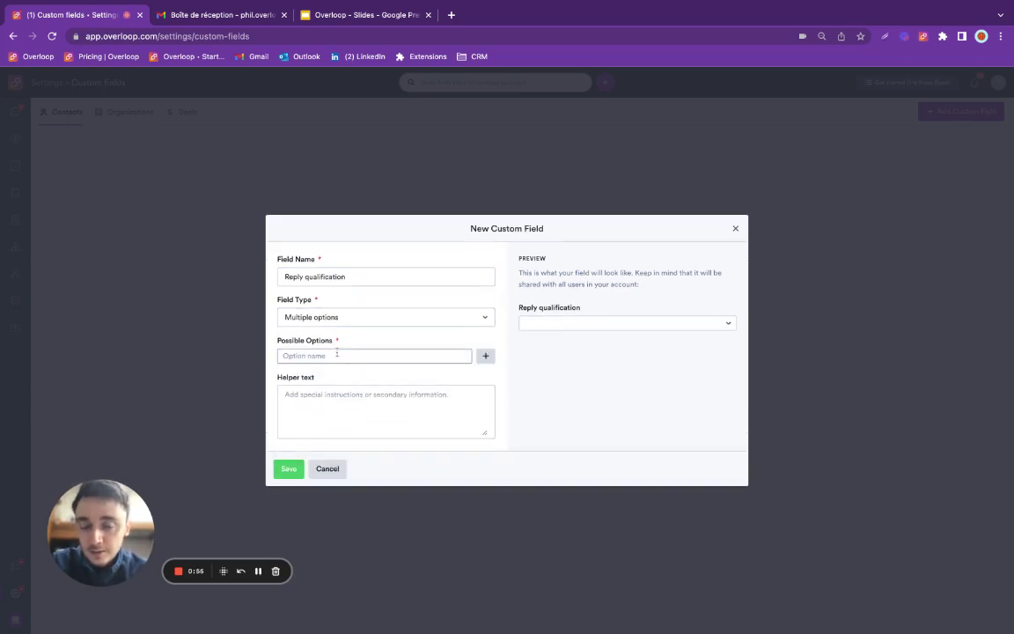
{"action": "left_click", "coordinate": [337, 354]}
{"action": "type", "text": "Interested"}
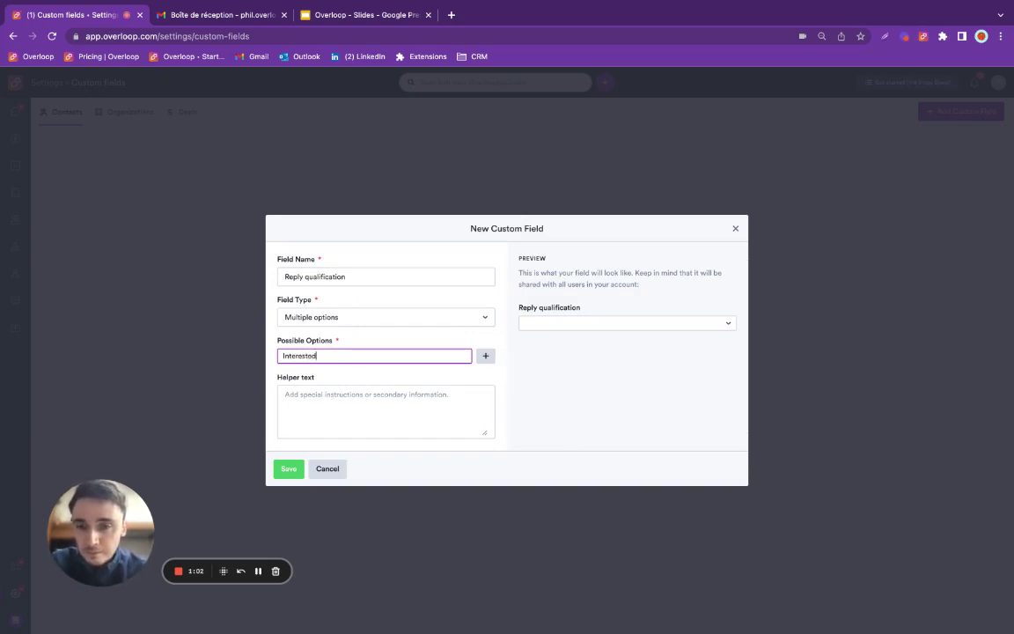
{"action": "left_click", "coordinate": [485, 355]}
{"action": "type", "text": "No"}
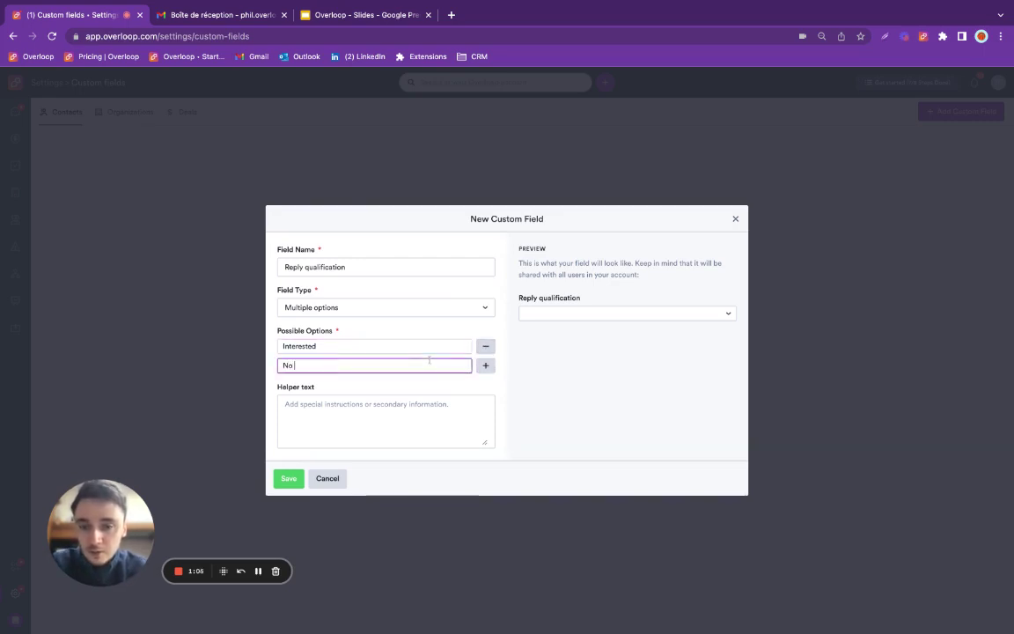
{"action": "type", "text": "t Interest"}
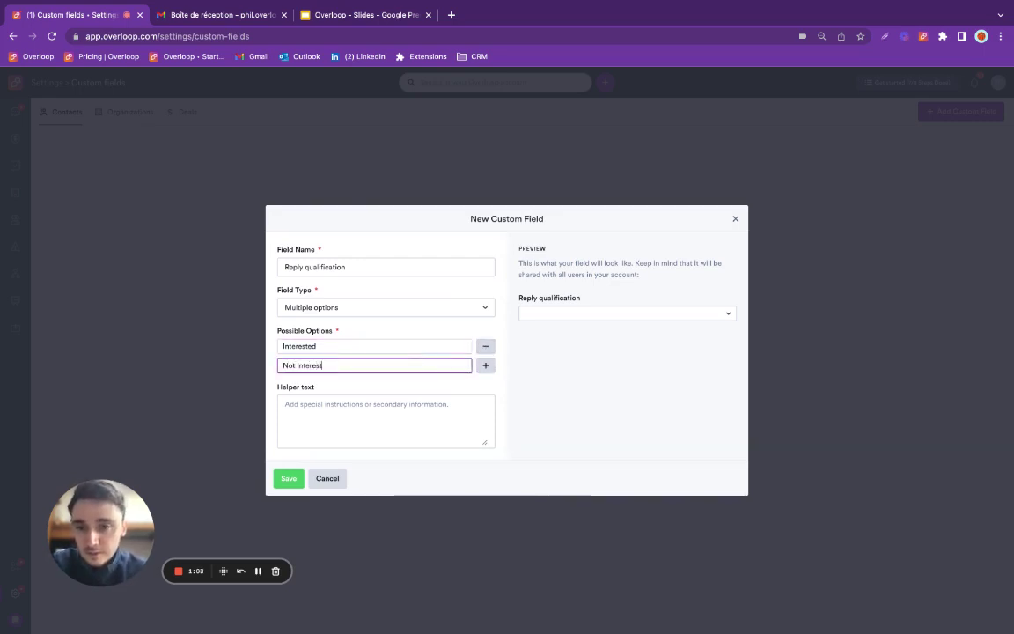
{"action": "left_click", "coordinate": [485, 365]}
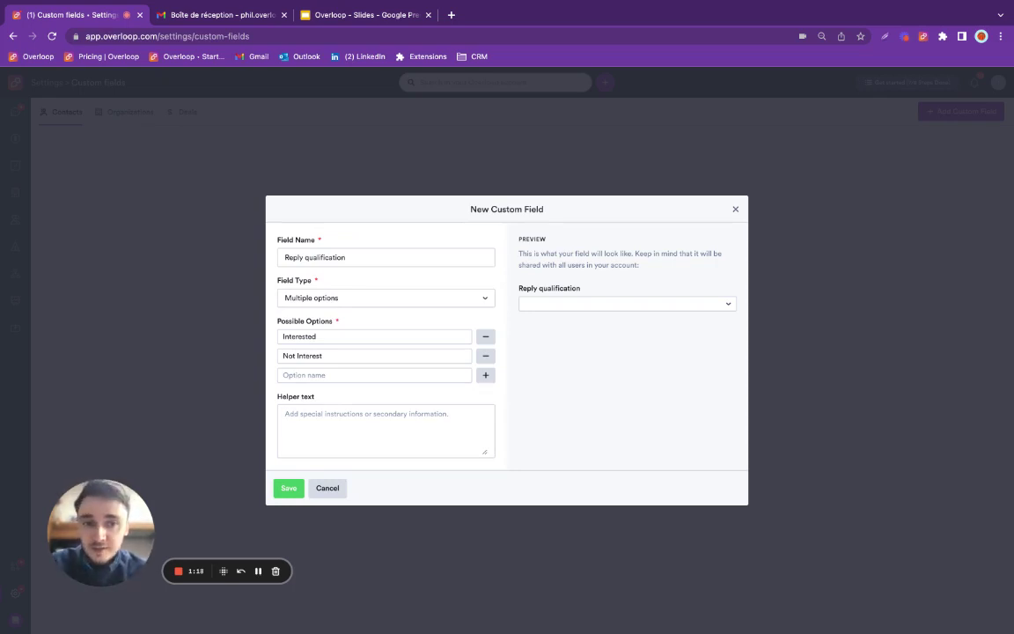
{"action": "left_click", "coordinate": [288, 488]}
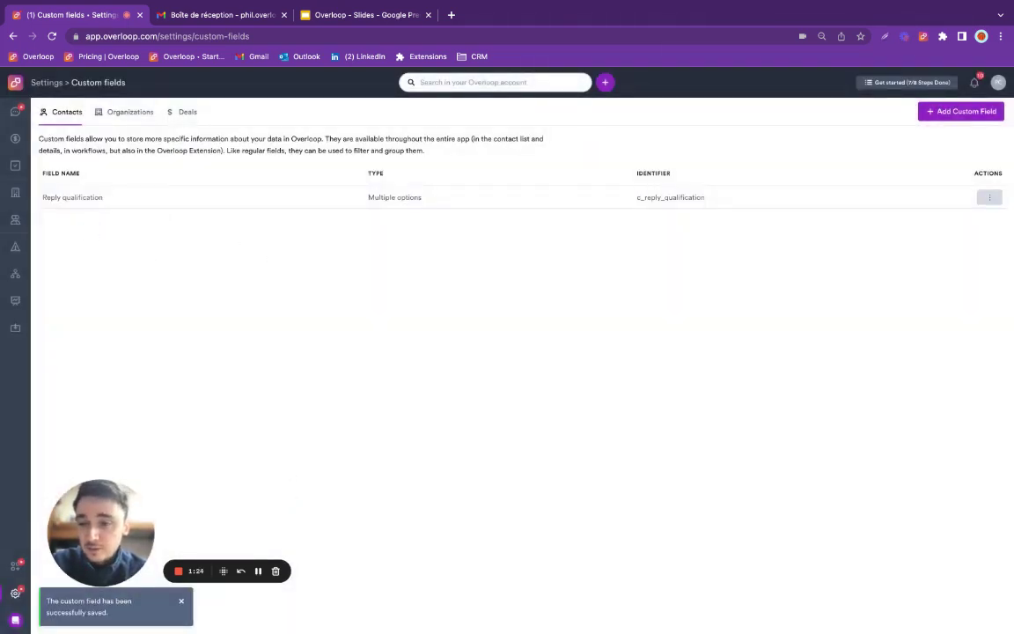
Check the Reply qualification choices in the edit form of the second listed contact, then close the form and contact without changes.
{"action": "left_click", "coordinate": [16, 220]}
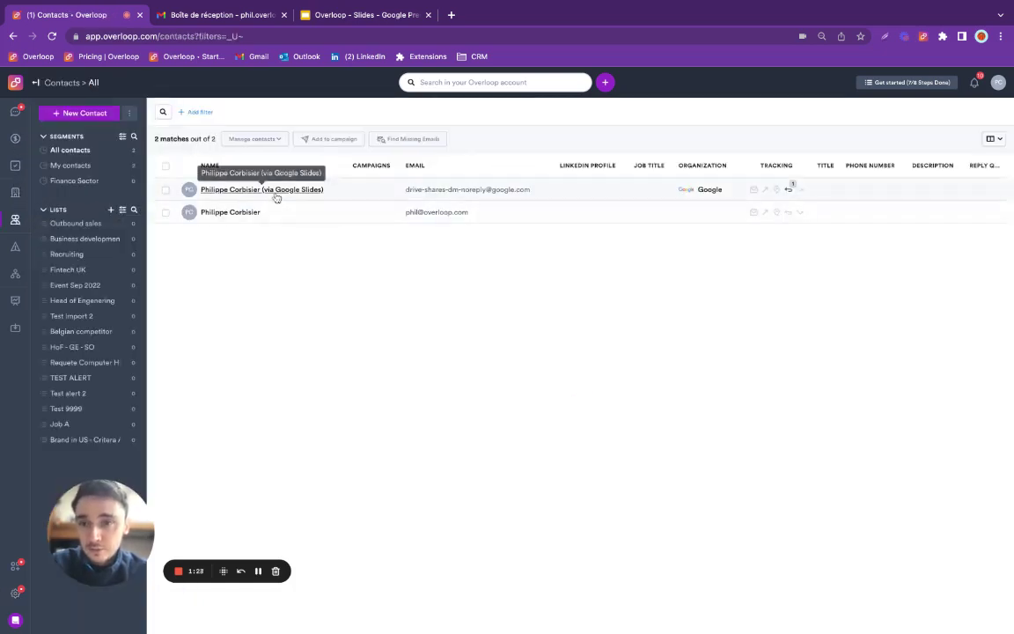
{"action": "left_click", "coordinate": [231, 213]}
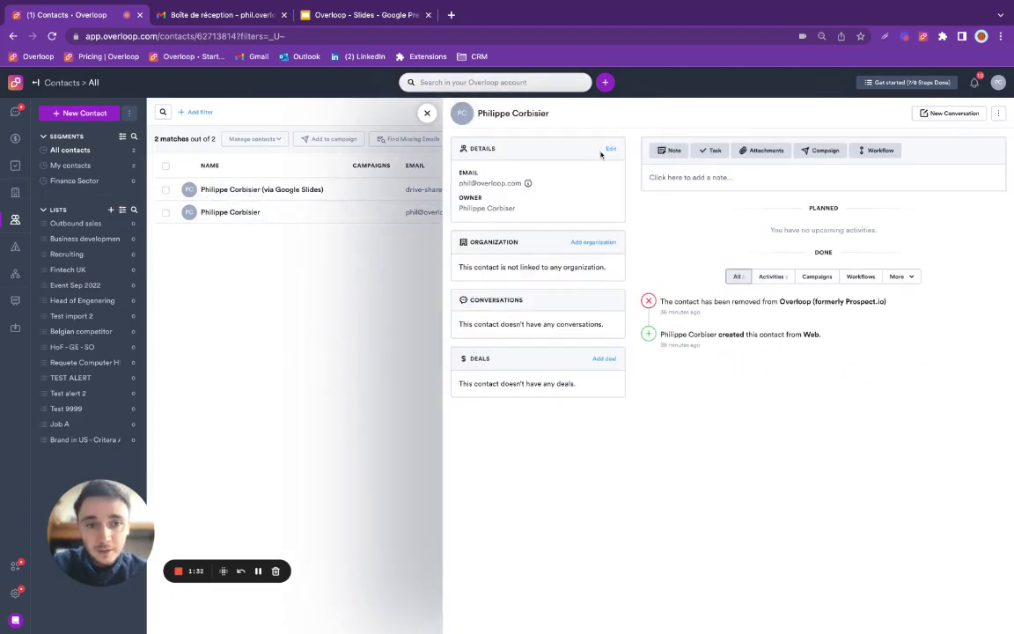
{"action": "left_click", "coordinate": [610, 151]}
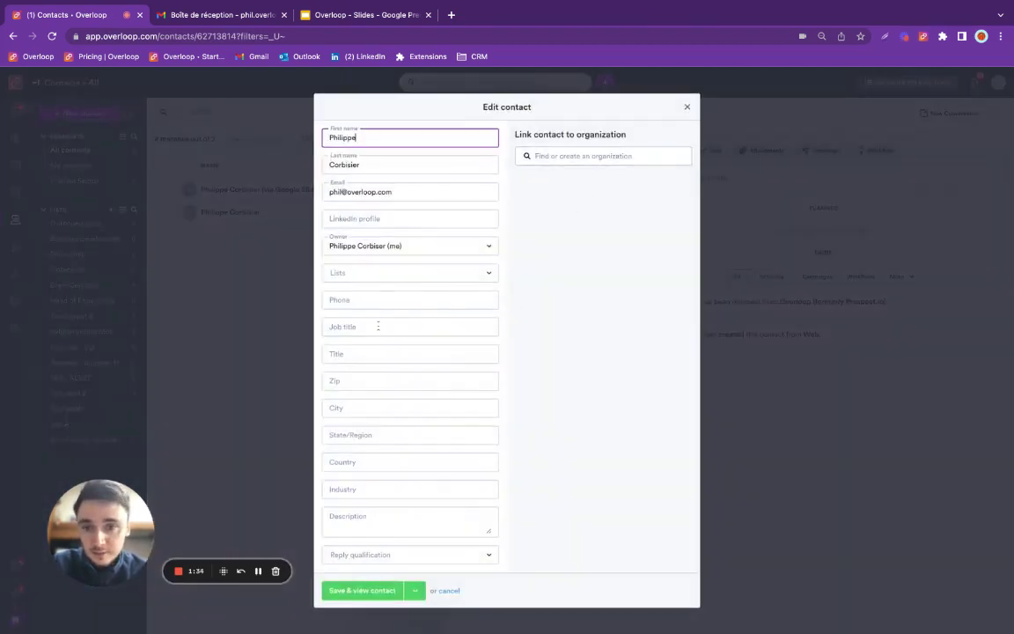
{"action": "left_click", "coordinate": [380, 555]}
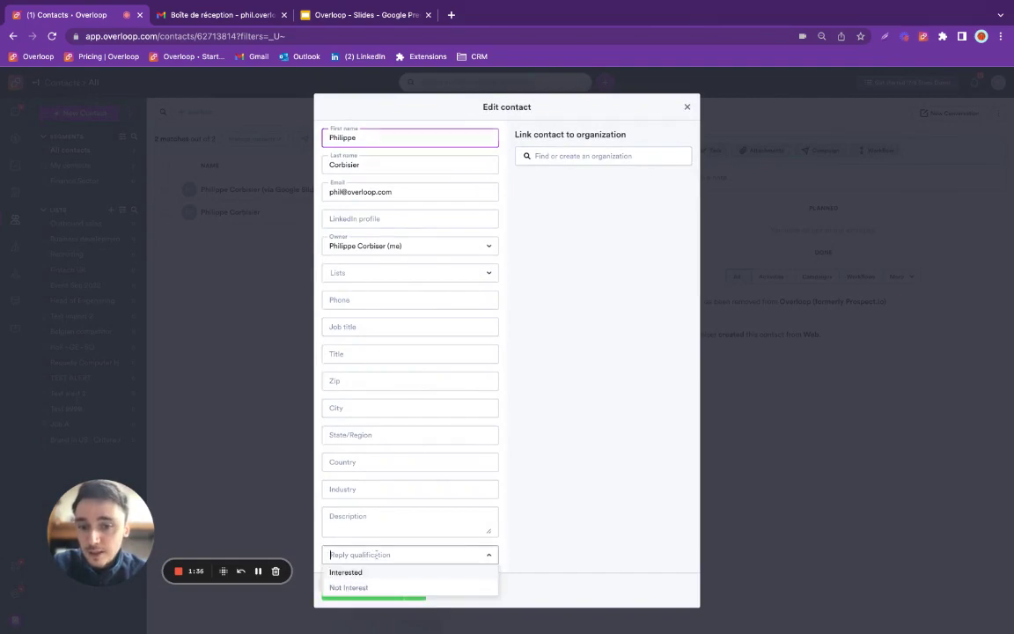
{"action": "left_click", "coordinate": [597, 427]}
{"action": "left_click", "coordinate": [686, 106]}
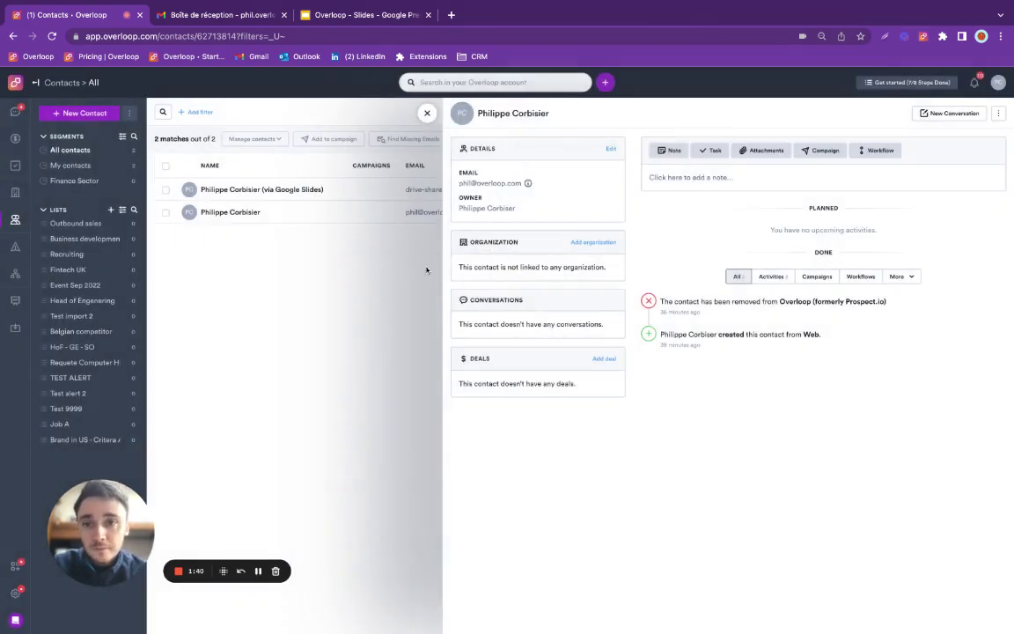
{"action": "left_click", "coordinate": [427, 113]}
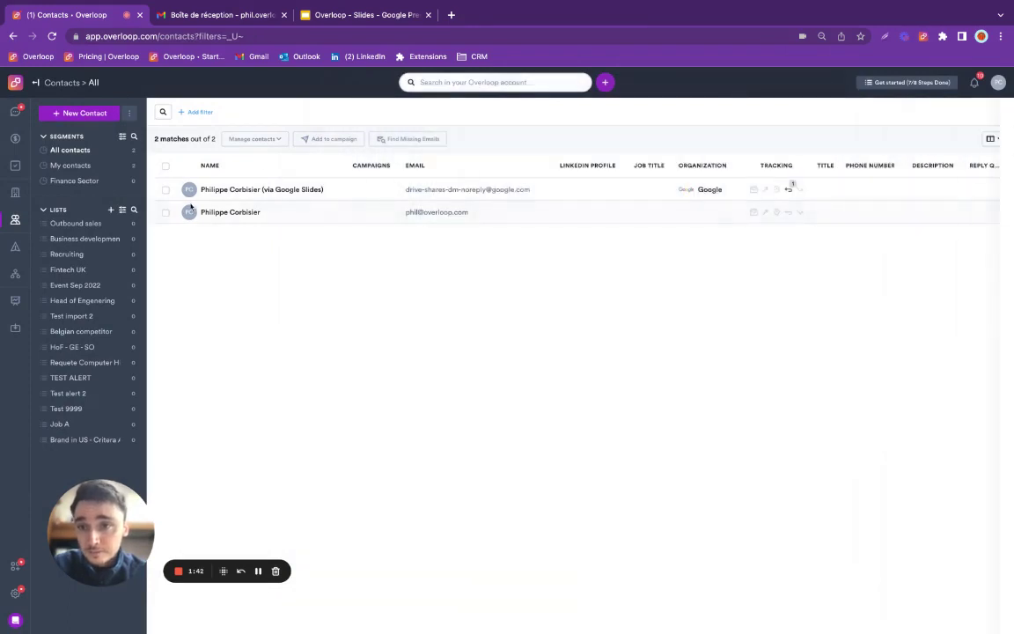
Enroll the second listed contact immediately in the "Qualify replies demo" campaign at its first step.
{"action": "left_click", "coordinate": [166, 212]}
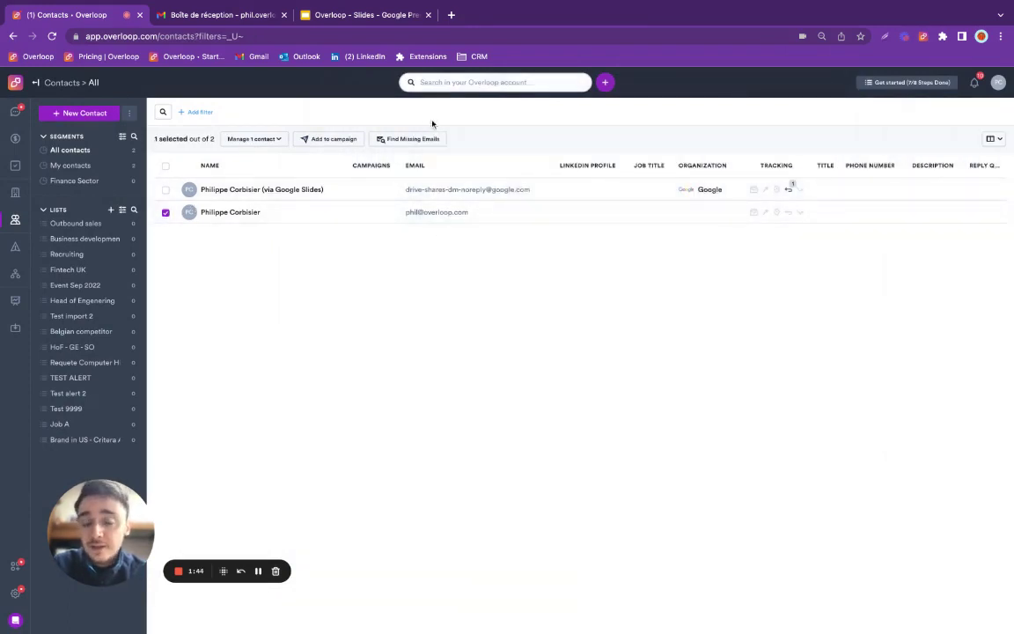
{"action": "left_click", "coordinate": [335, 139]}
{"action": "left_click", "coordinate": [468, 350]}
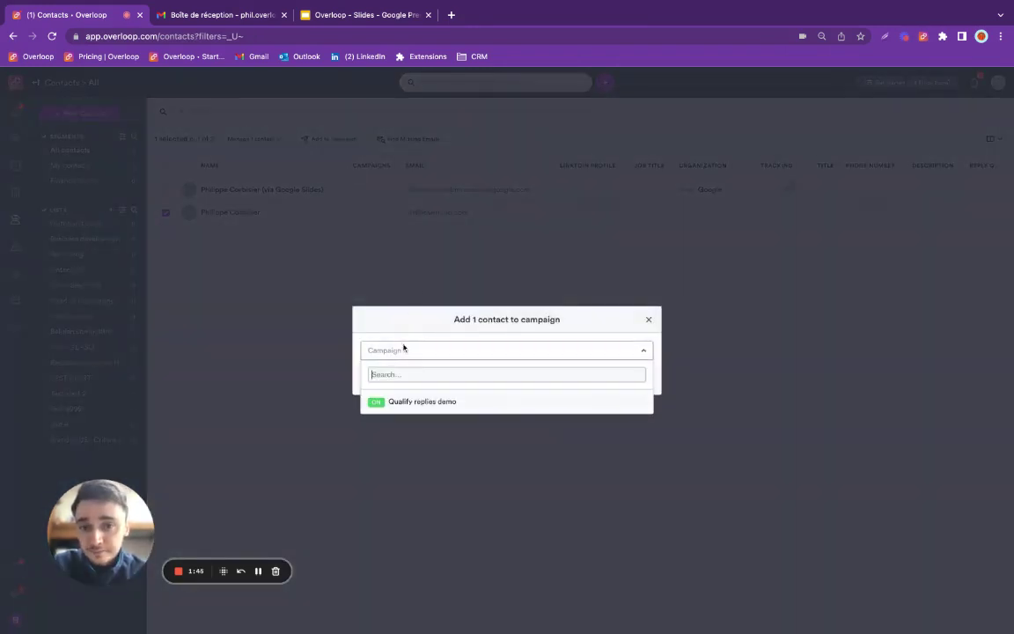
{"action": "left_click", "coordinate": [412, 401]}
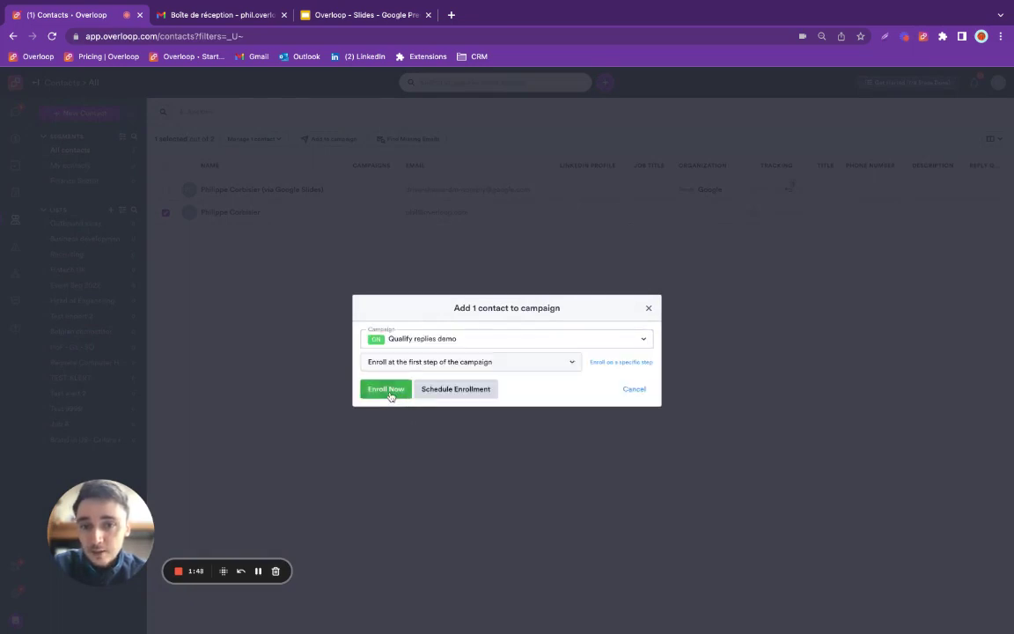
{"action": "left_click", "coordinate": [387, 390]}
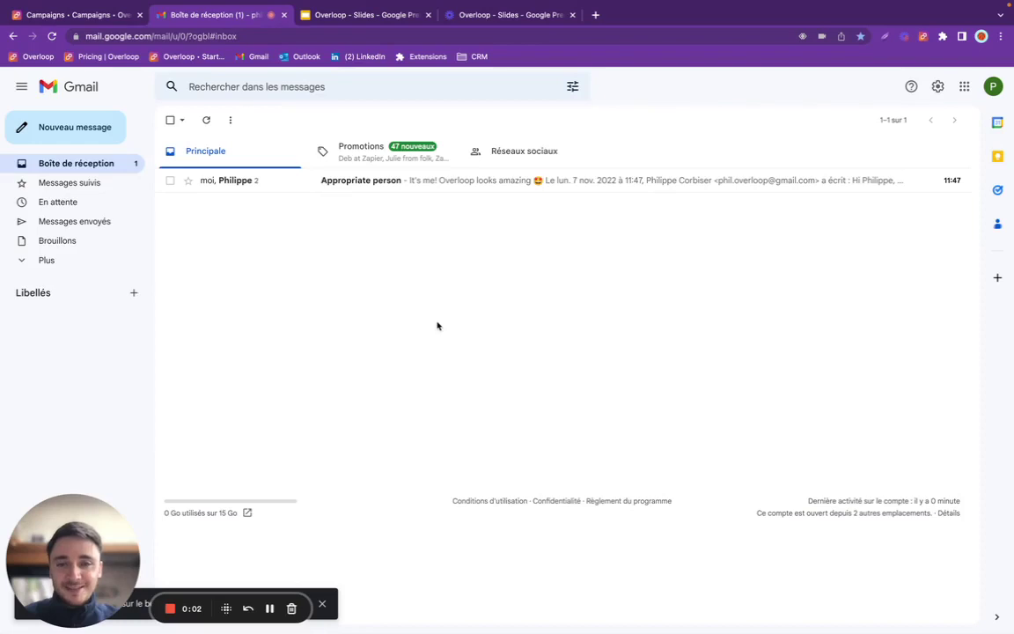
Read the contact's reply in the "Appropriate person" email thread in the Gmail inbox.
{"action": "left_click", "coordinate": [336, 179]}
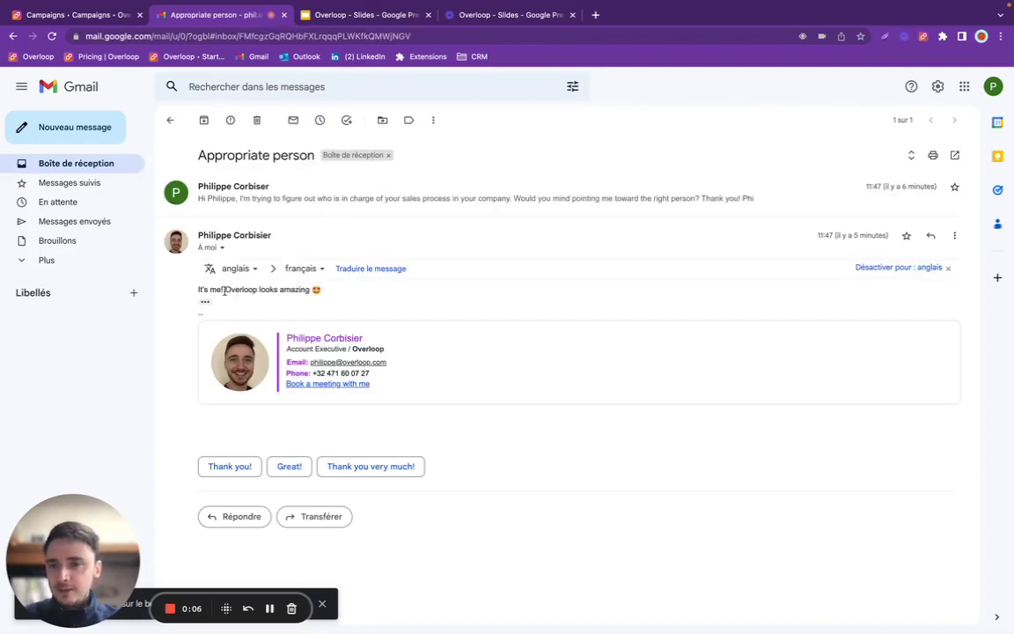
{"action": "left_click_drag", "start_coordinate": [224, 291], "coordinate": [324, 292]}
{"action": "left_click", "coordinate": [334, 292]}
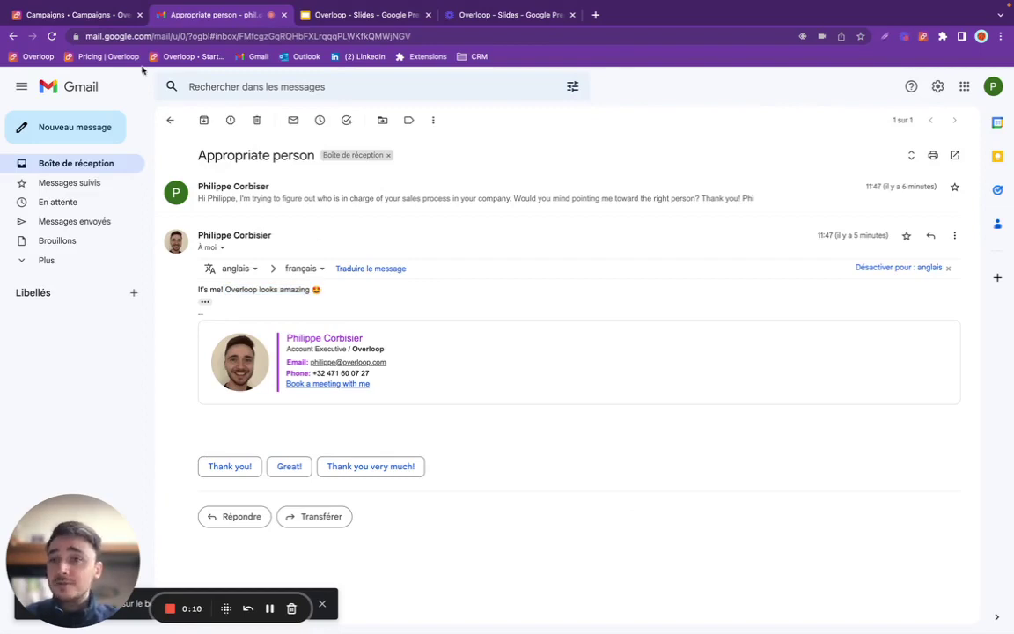
Switch to Overloop, open the "Appropriate person" conversation and view the full details of its contact.
{"action": "left_click", "coordinate": [81, 15]}
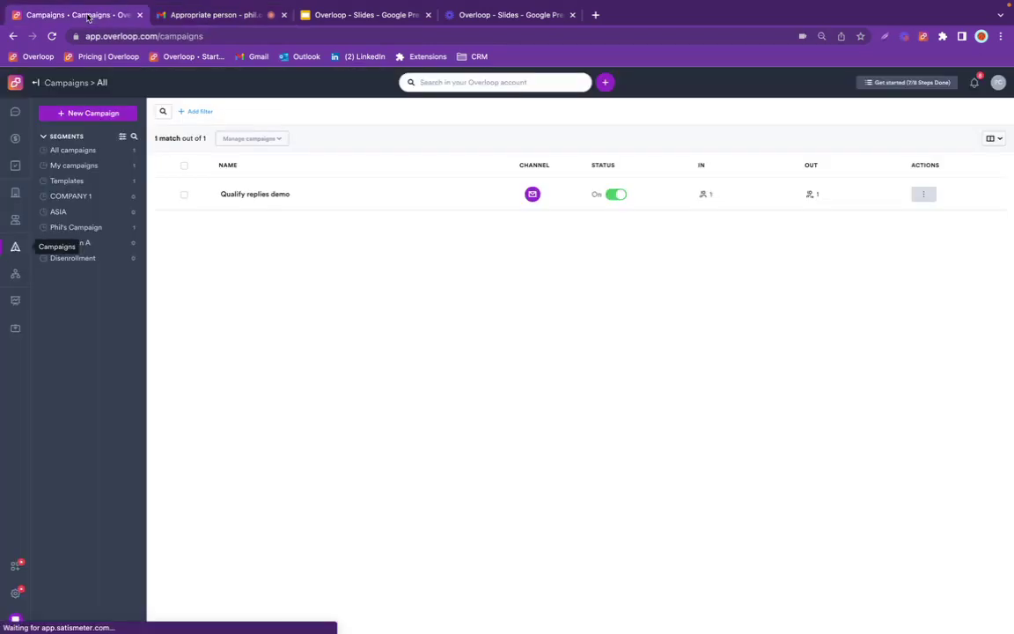
{"action": "left_click", "coordinate": [15, 113]}
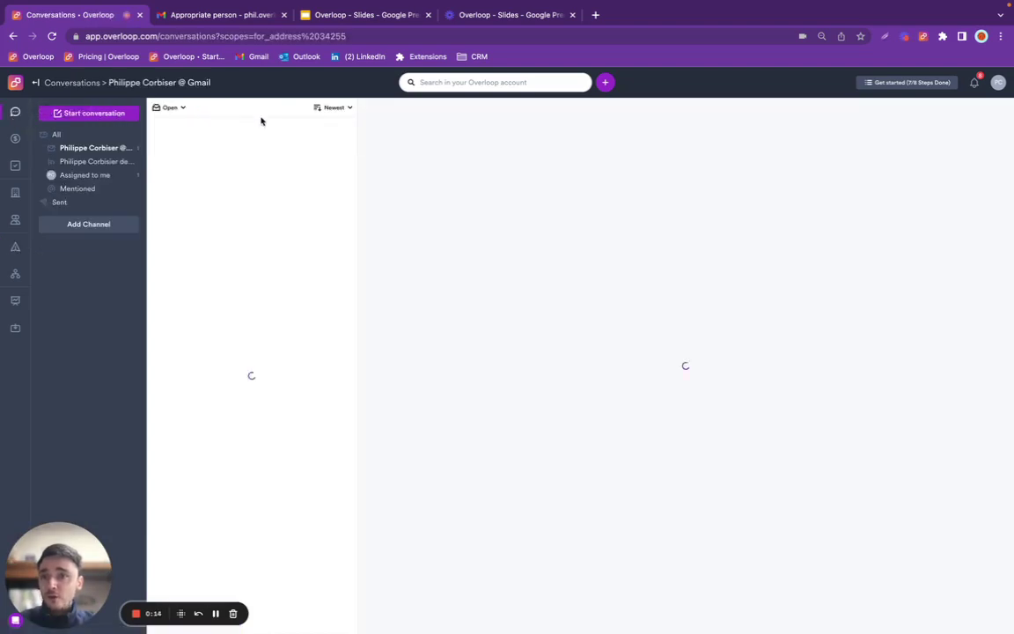
{"action": "left_click", "coordinate": [245, 134]}
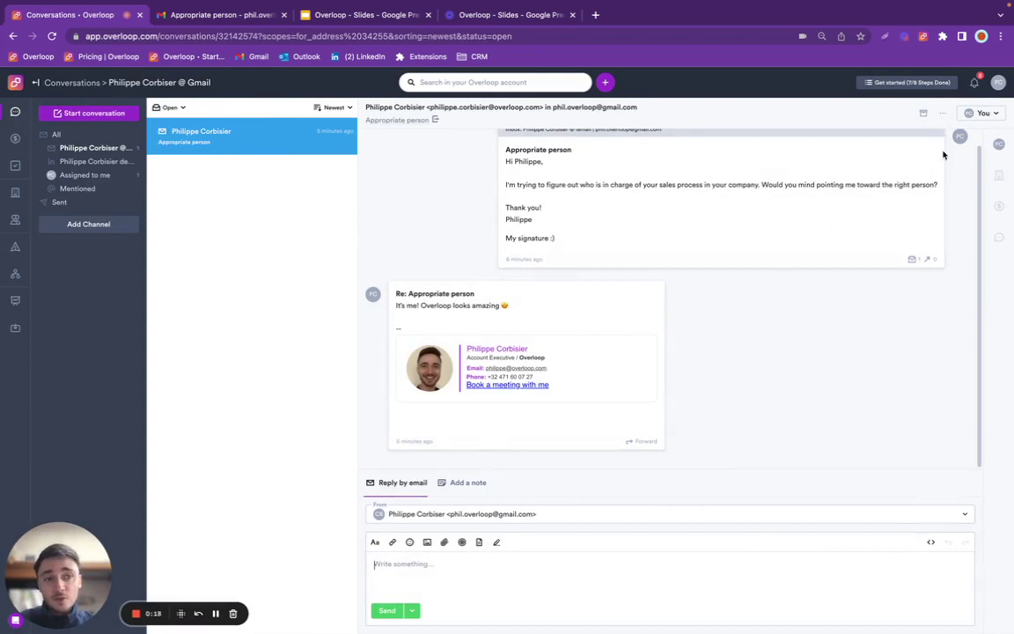
{"action": "left_click", "coordinate": [1001, 144]}
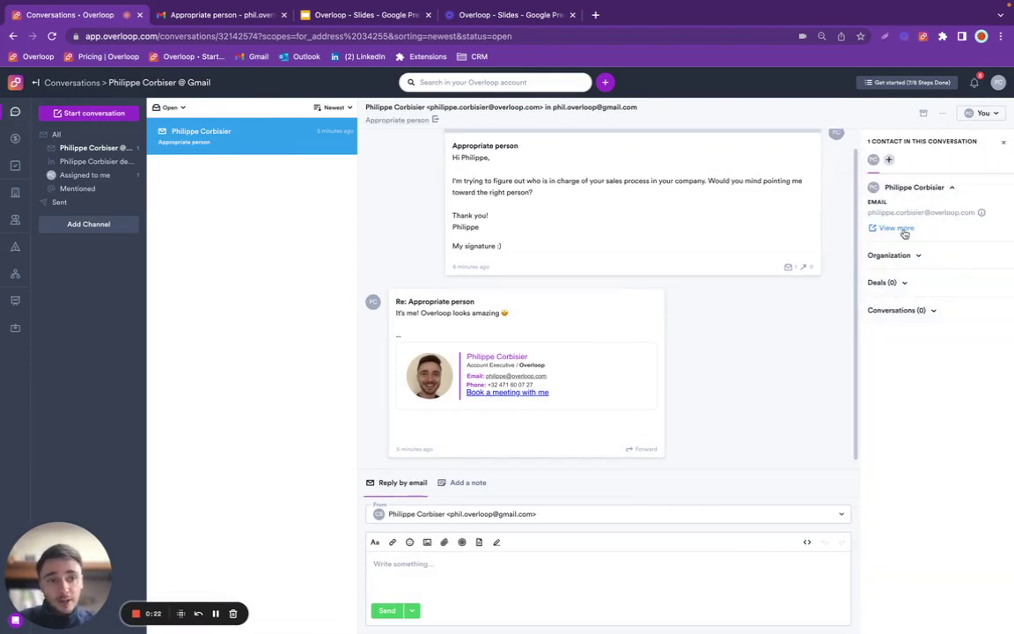
{"action": "left_click", "coordinate": [898, 228]}
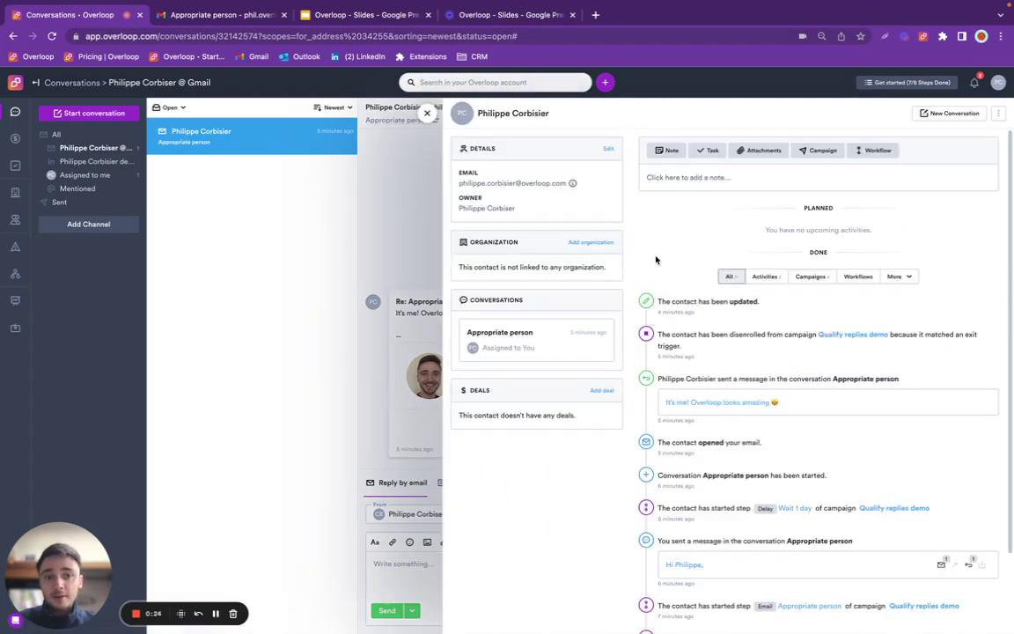
Review the Reply qualification choices in the conversation contact's edit form, then close the form and contact details without saving.
{"action": "left_click", "coordinate": [608, 148]}
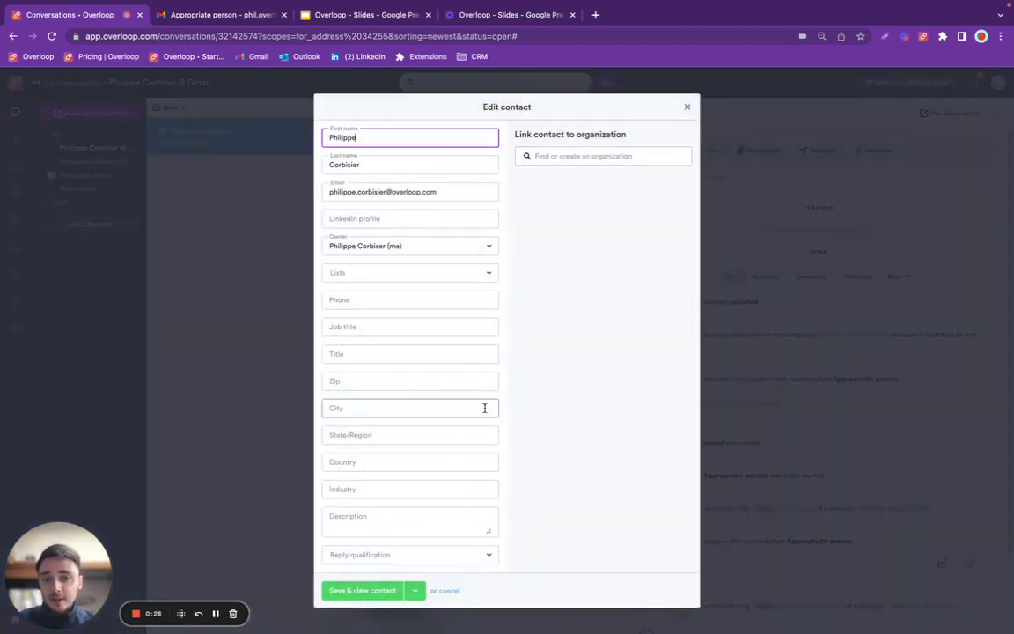
{"action": "left_click", "coordinate": [374, 555]}
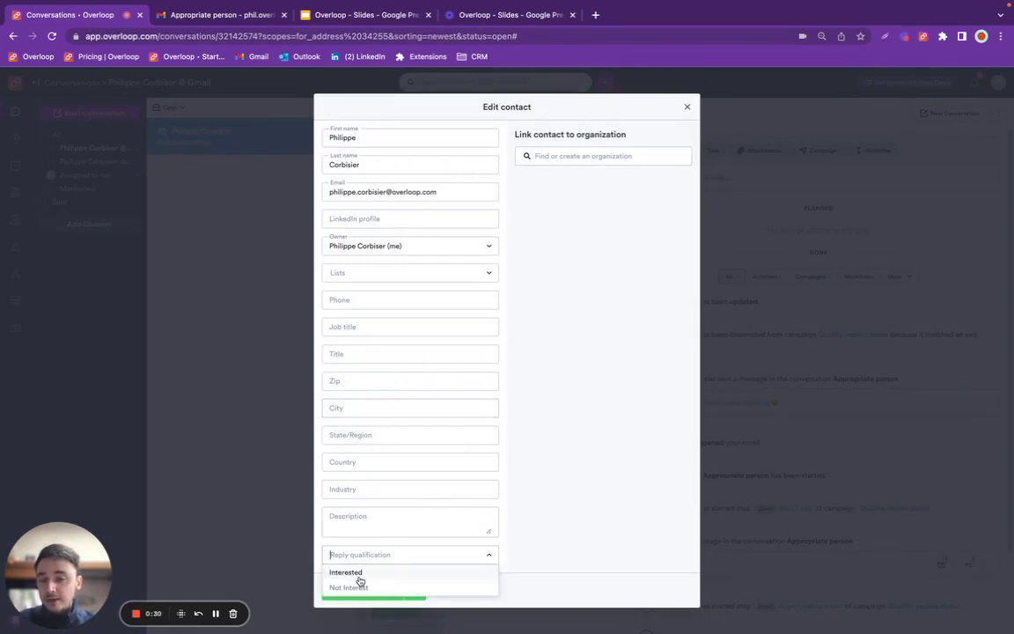
{"action": "left_click", "coordinate": [553, 375]}
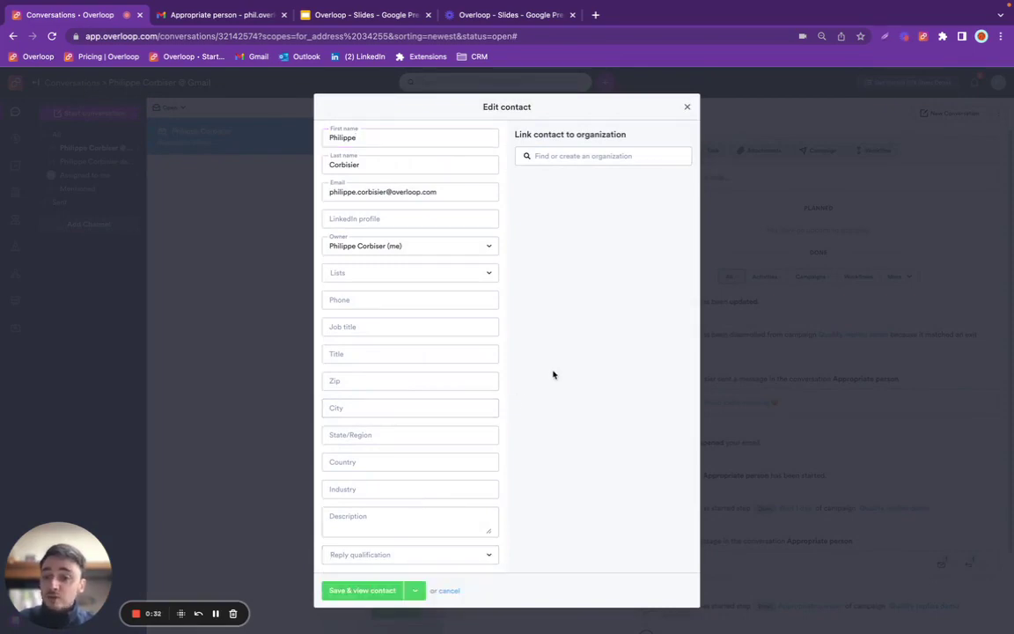
{"action": "left_click", "coordinate": [688, 106]}
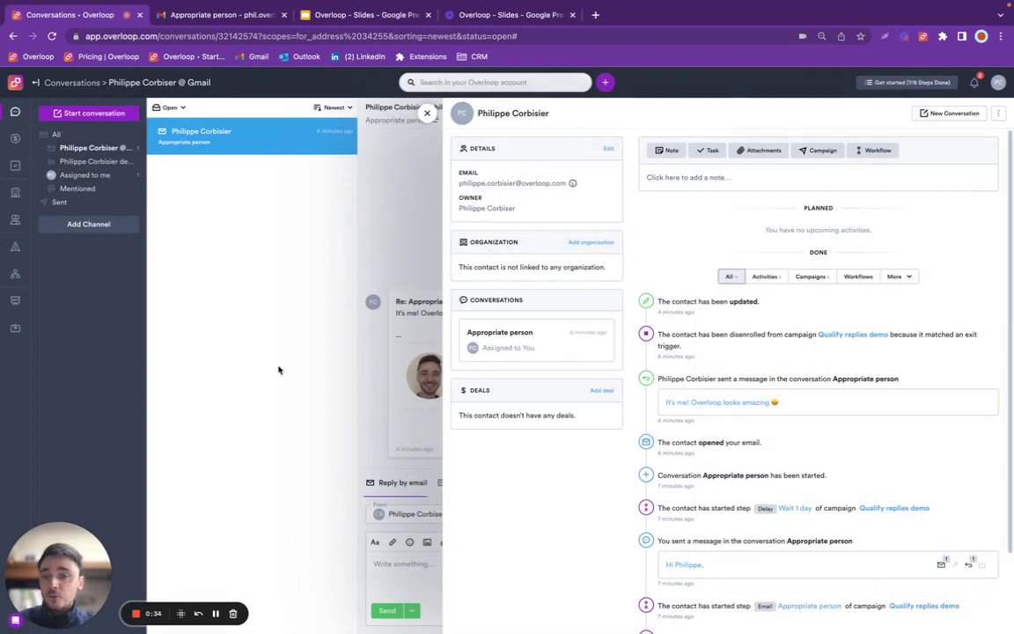
{"action": "left_click", "coordinate": [427, 114]}
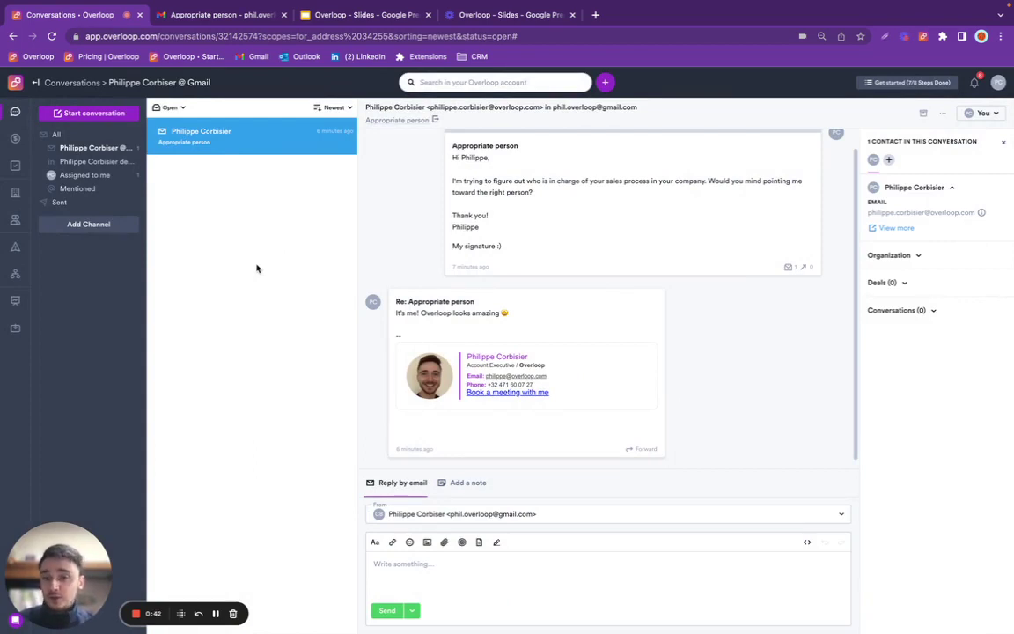
Create a new campaign named "Send Emails and Follow-up to qualified leads".
{"action": "left_click", "coordinate": [15, 246]}
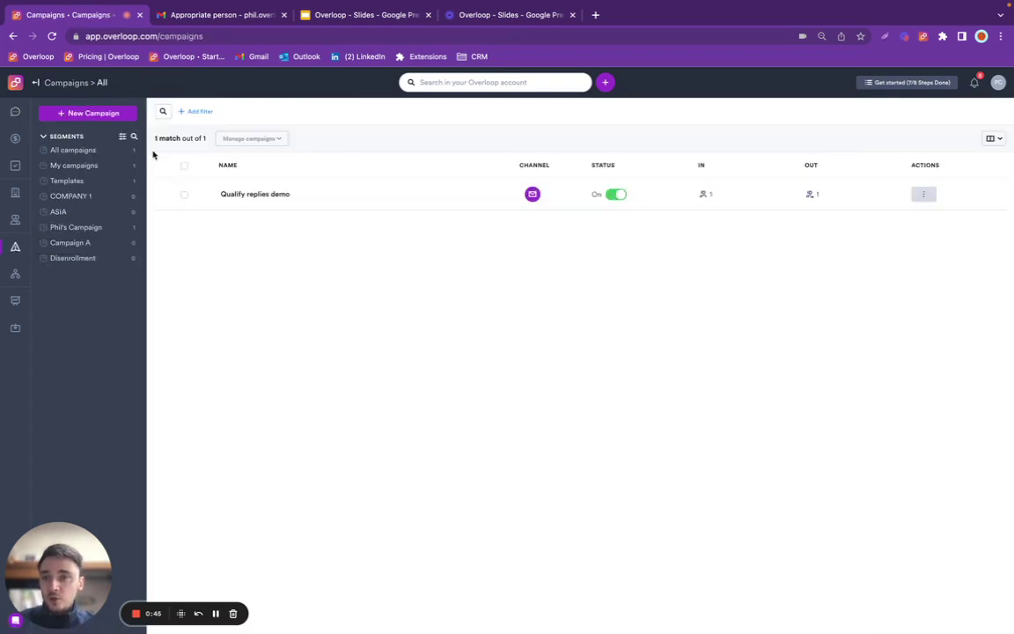
{"action": "left_click", "coordinate": [106, 114]}
{"action": "type", "text": "Send "}
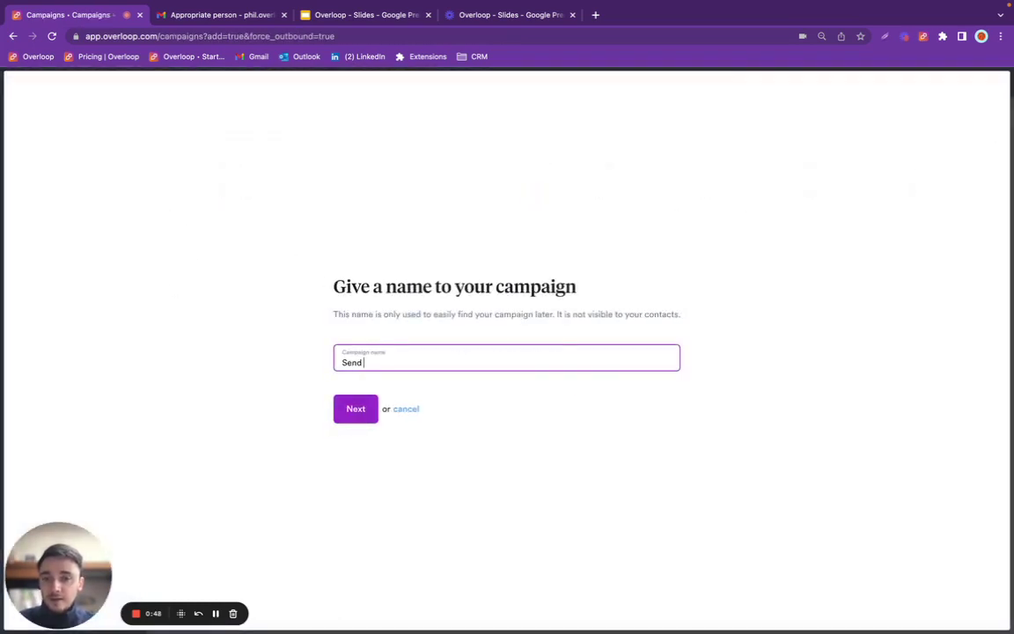
{"action": "type", "text": "Emails an"}
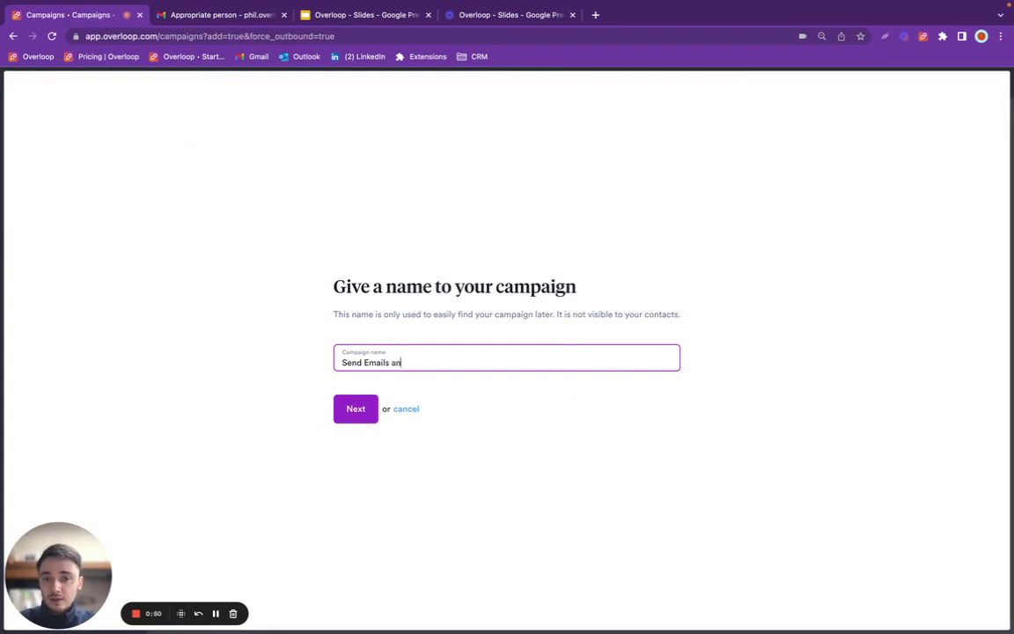
{"action": "type", "text": "d Folow"}
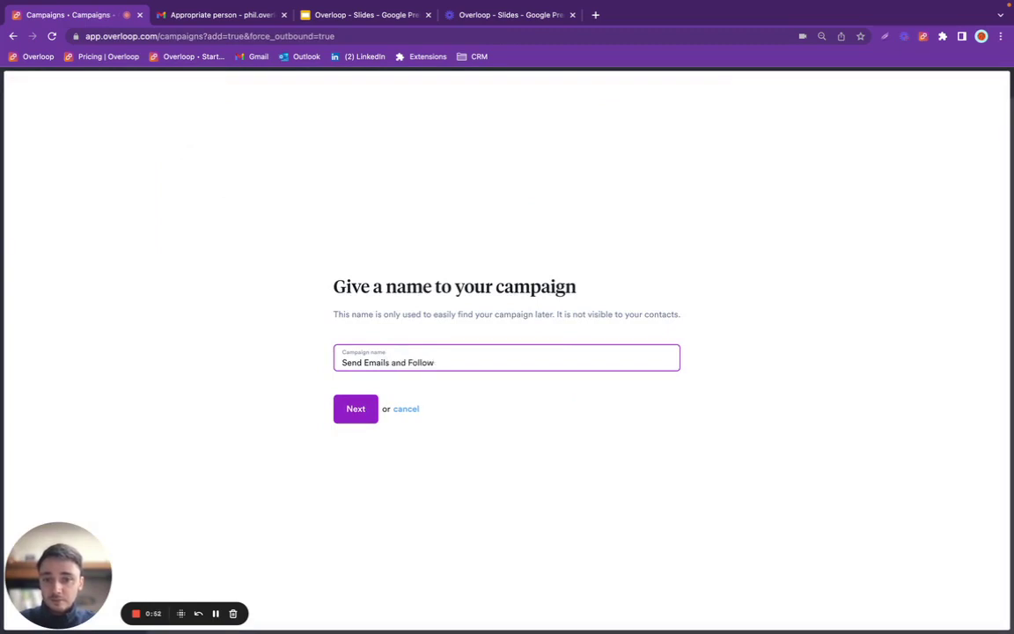
{"action": "type", "text": "u-up to qua"}
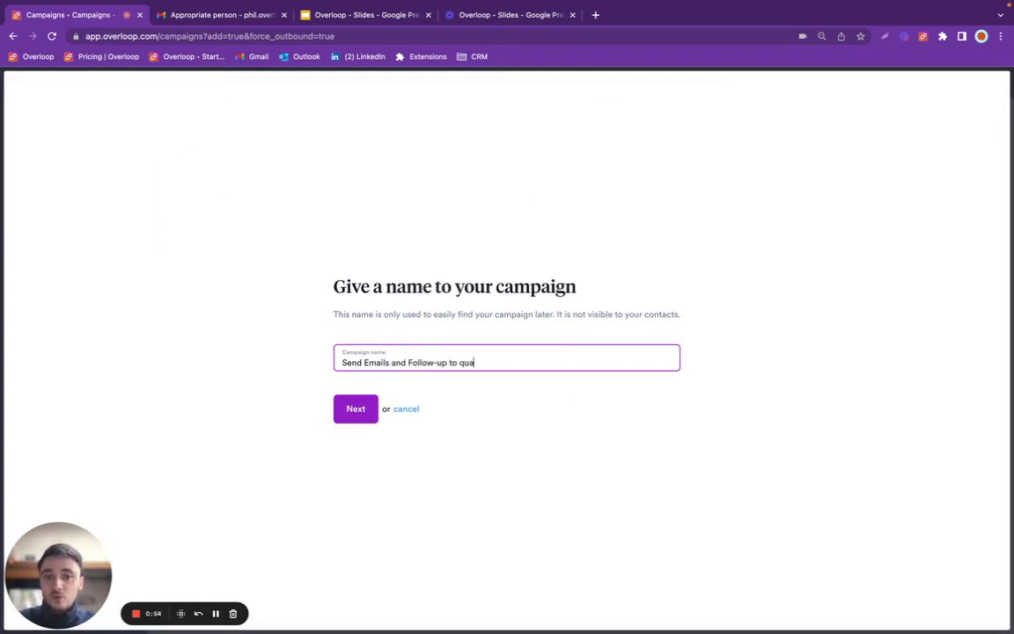
{"action": "type", "text": "lified l"}
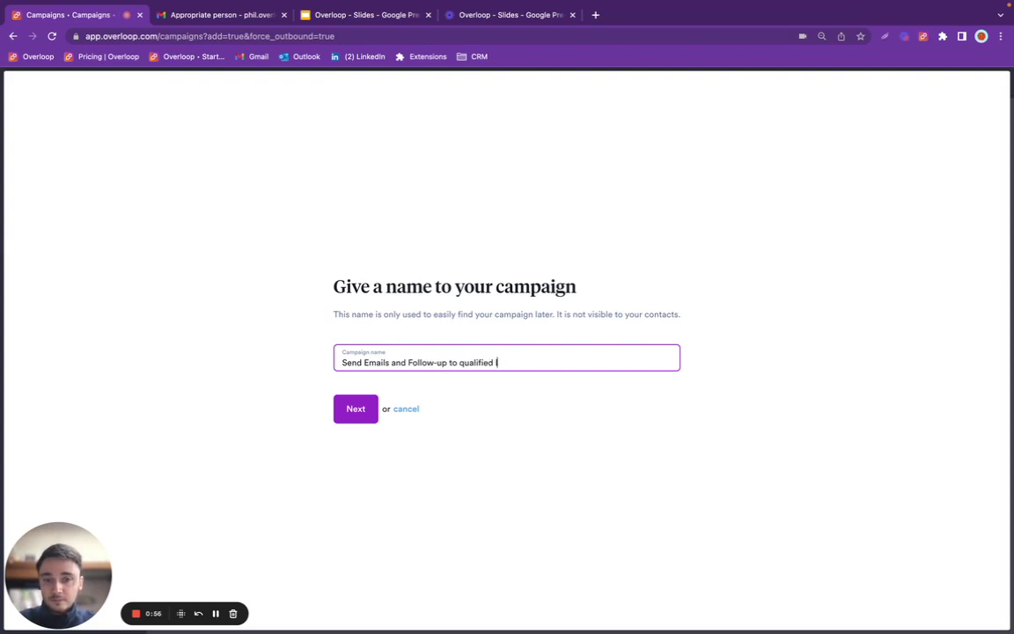
{"action": "type", "text": "eads"}
{"action": "left_click", "coordinate": [356, 410]}
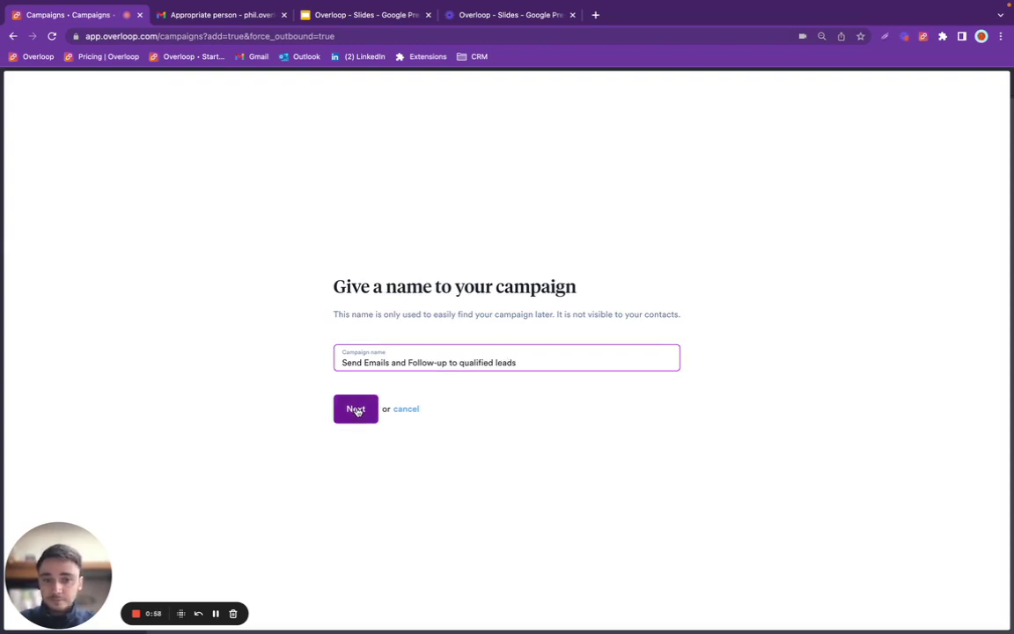
Set contacts to enter the campaign automatically when one of their fields is set or updated.
{"action": "left_click", "coordinate": [267, 457]}
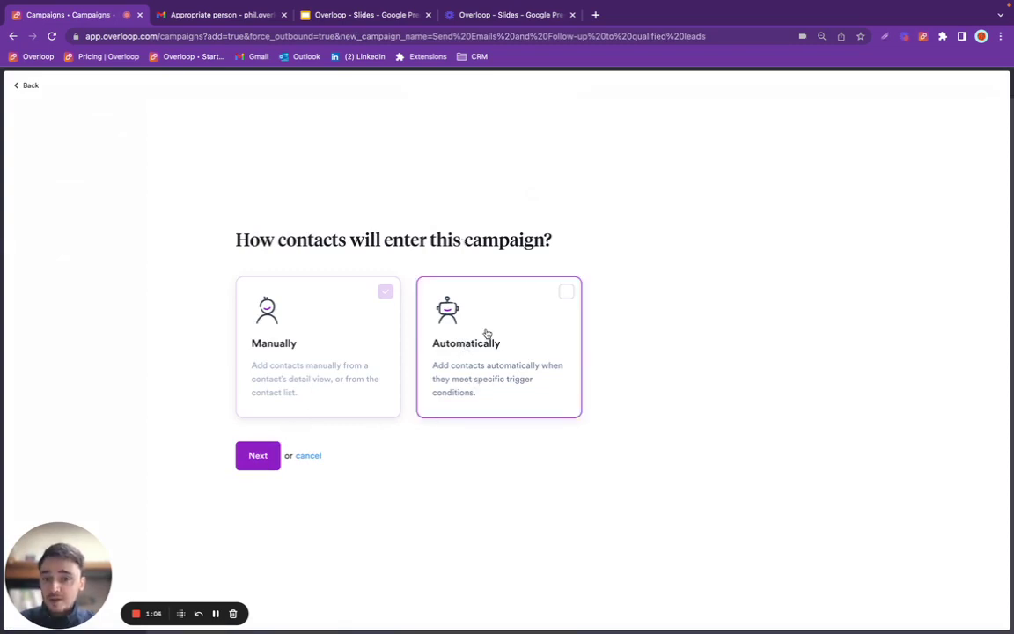
{"action": "left_click", "coordinate": [472, 365]}
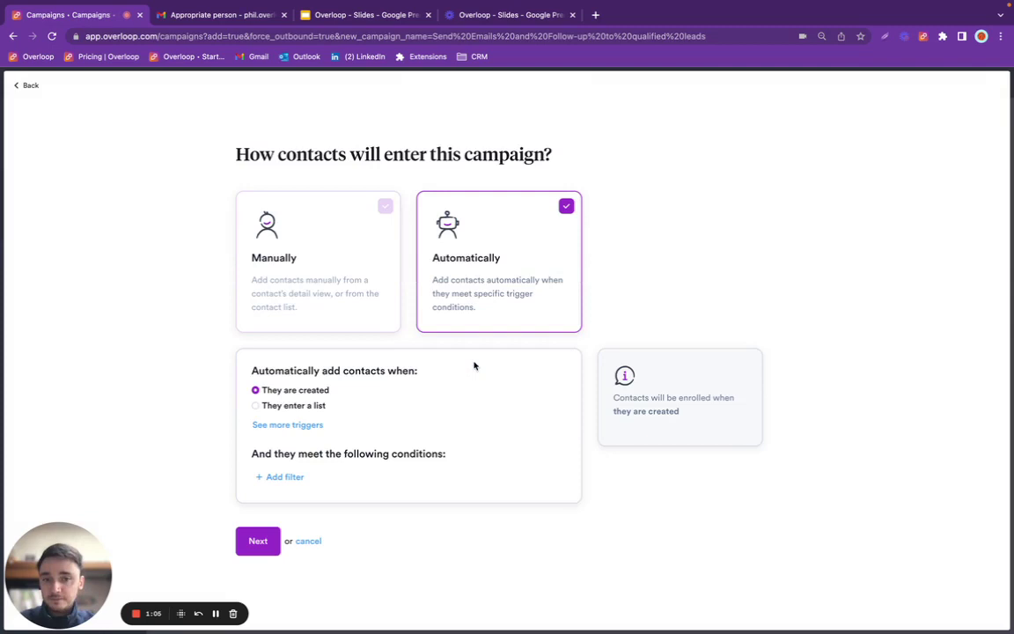
{"action": "left_click", "coordinate": [289, 425]}
{"action": "left_click", "coordinate": [302, 409]}
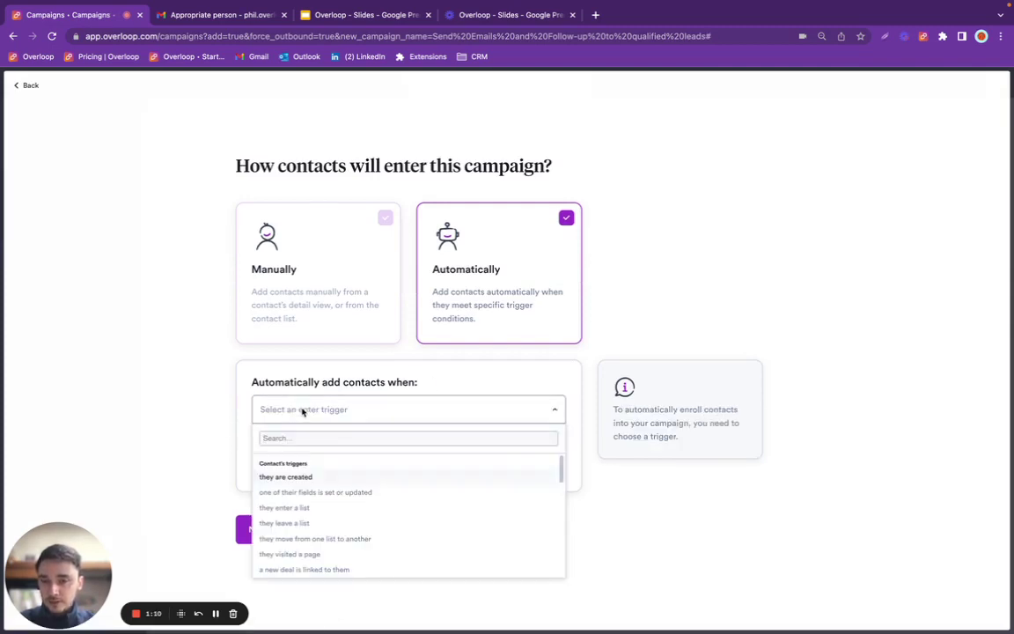
{"action": "type", "text": "up"}
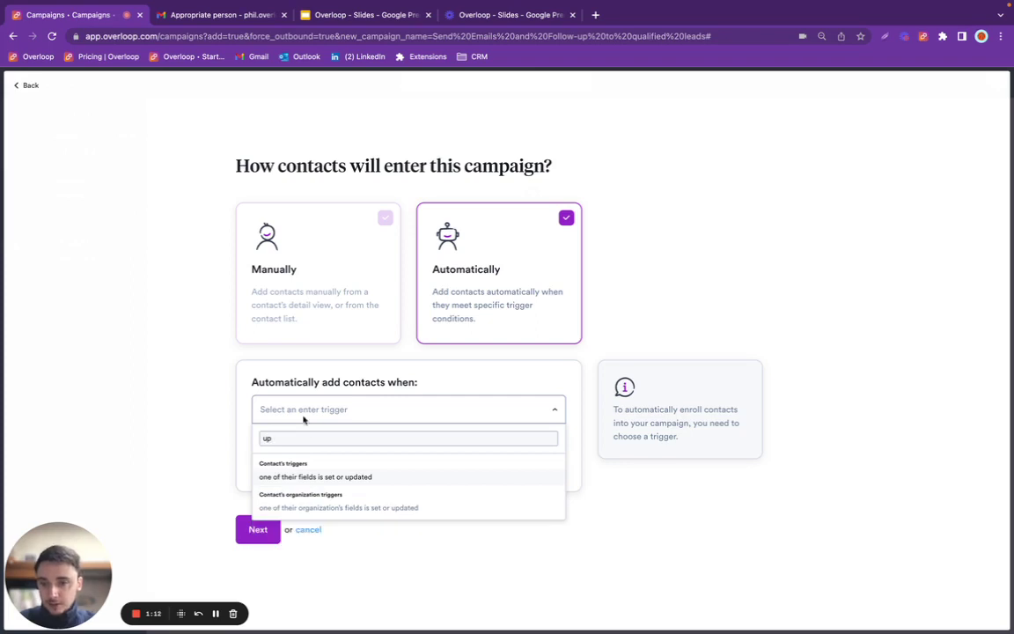
{"action": "left_click", "coordinate": [318, 479]}
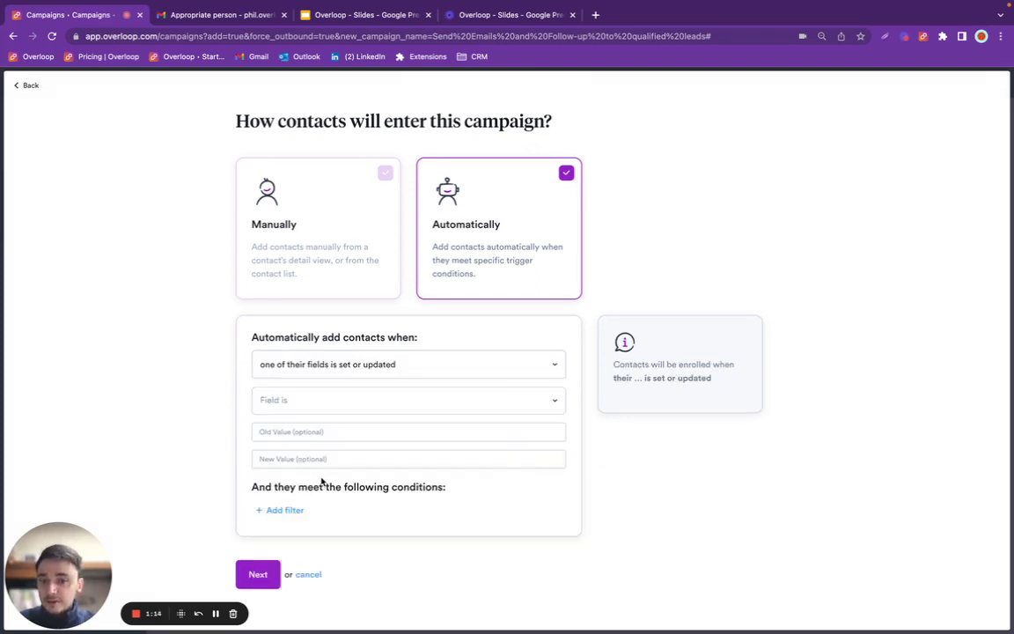
Limit the enrollment trigger to the Reply qualification field with Interested as its new value, and continue to the campaign flow.
{"action": "left_click", "coordinate": [333, 404]}
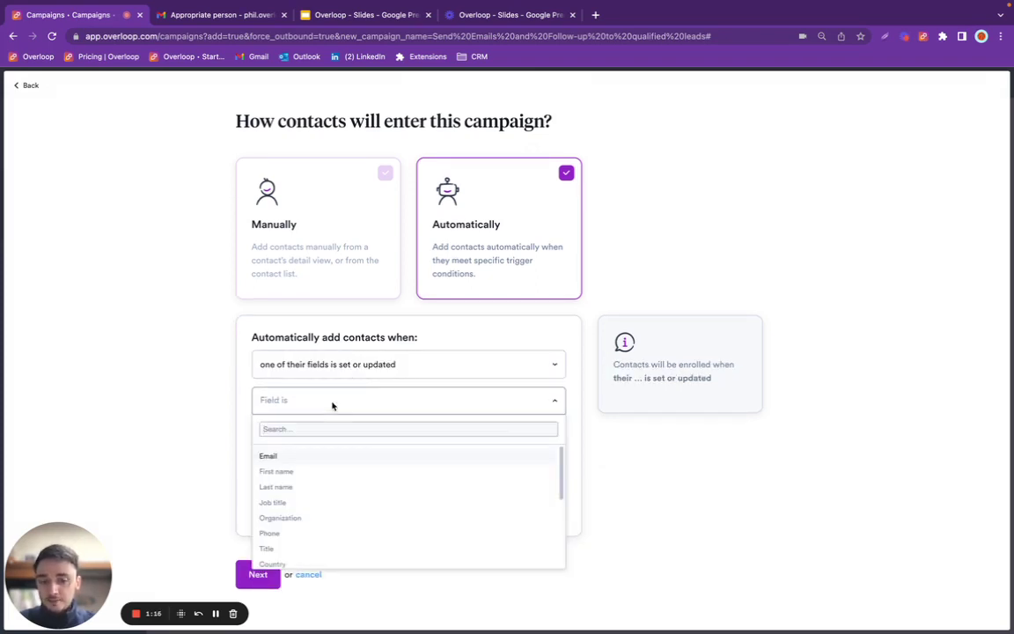
{"action": "type", "text": "rep"}
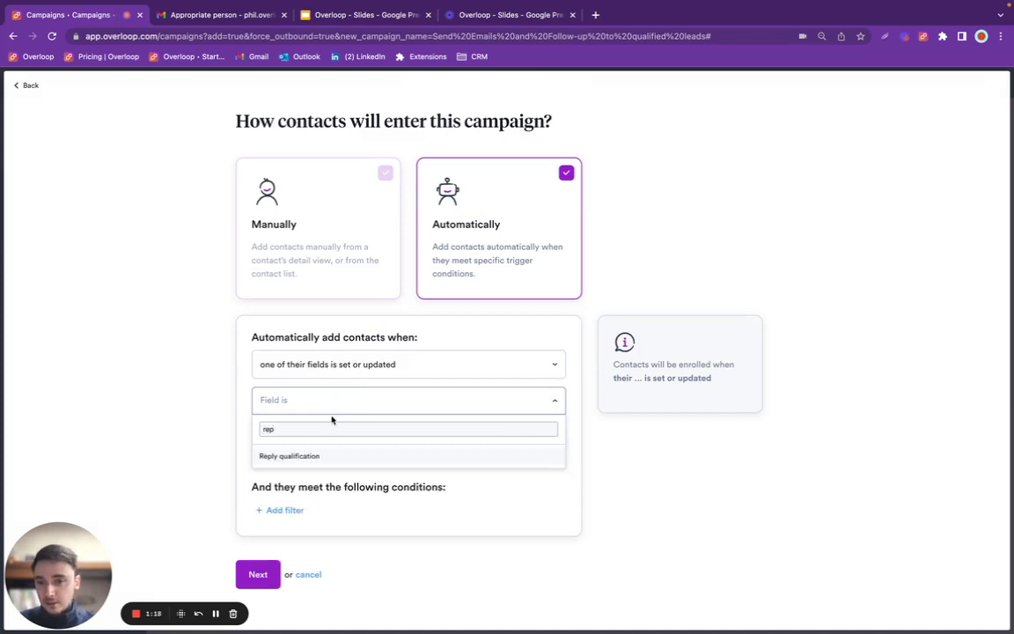
{"action": "left_click", "coordinate": [315, 455]}
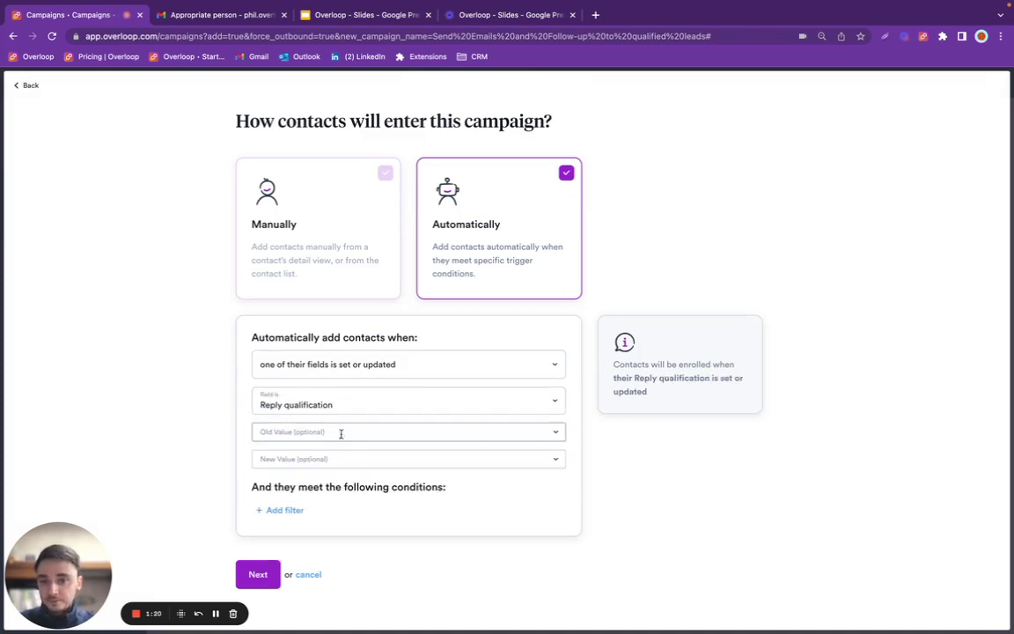
{"action": "left_click", "coordinate": [344, 459]}
{"action": "left_click", "coordinate": [282, 477]}
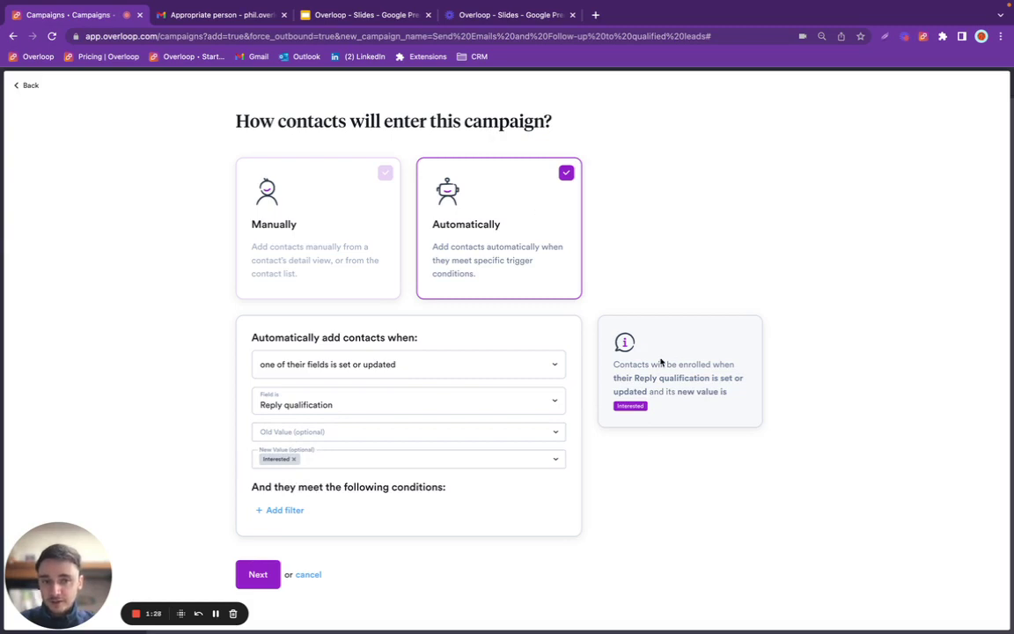
{"action": "left_click_drag", "start_coordinate": [619, 366], "coordinate": [737, 403]}
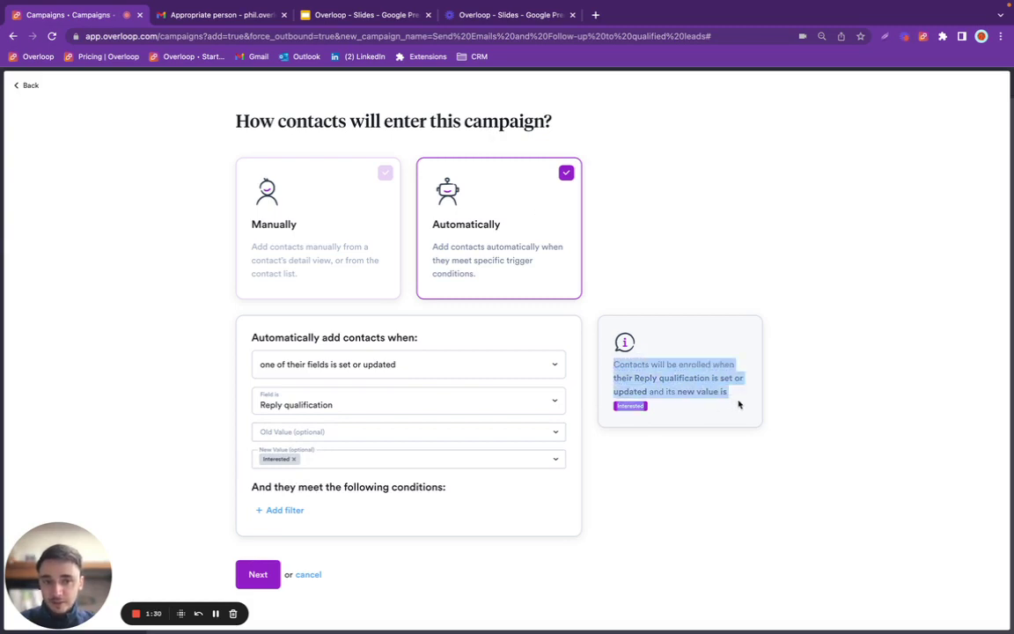
{"action": "left_click", "coordinate": [716, 413]}
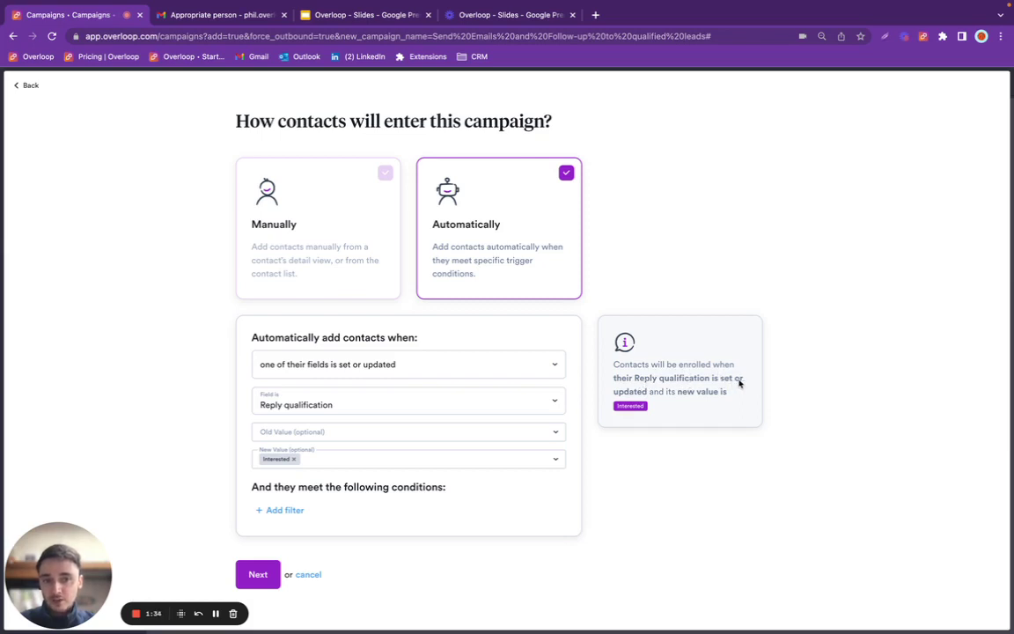
{"action": "left_click_drag", "start_coordinate": [682, 398], "coordinate": [659, 406]}
{"action": "left_click", "coordinate": [665, 409]}
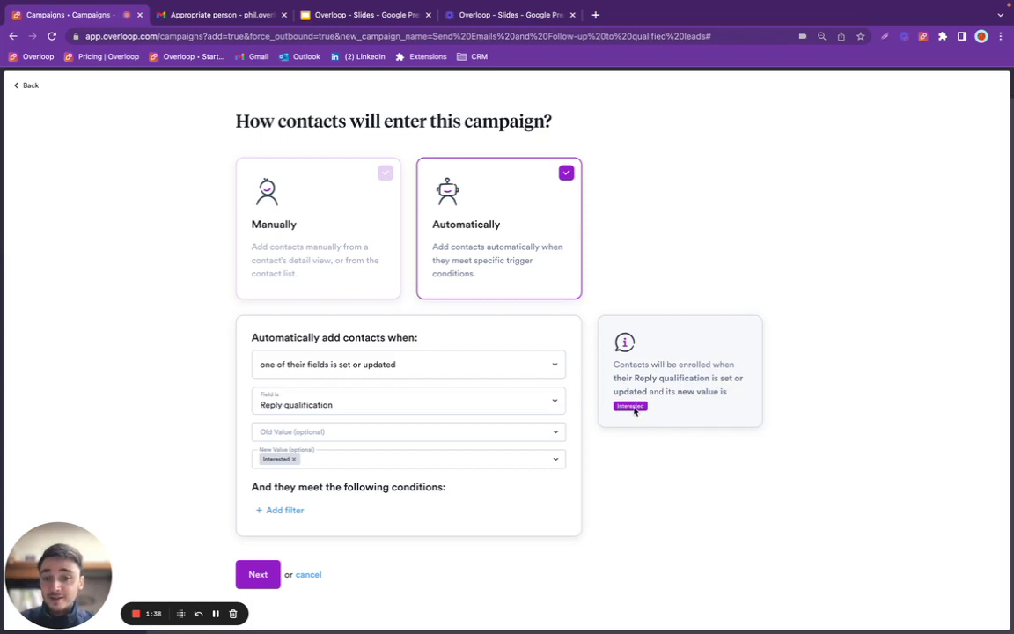
{"action": "left_click", "coordinate": [258, 574]}
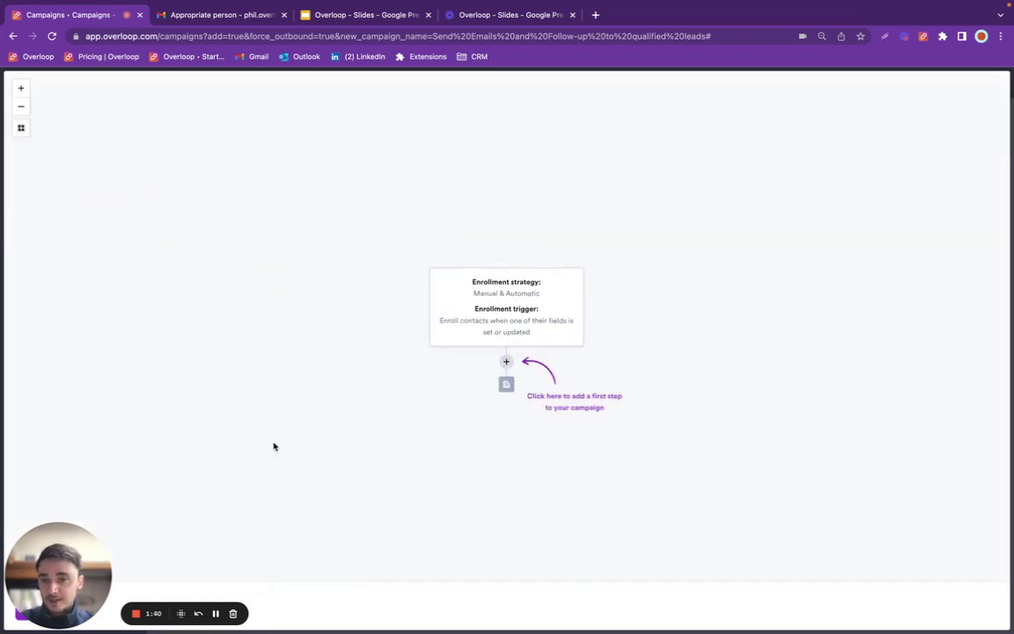
Add a first Email step with the subject "Great!" and the body "Let's book a meeting!".
{"action": "left_click", "coordinate": [506, 362]}
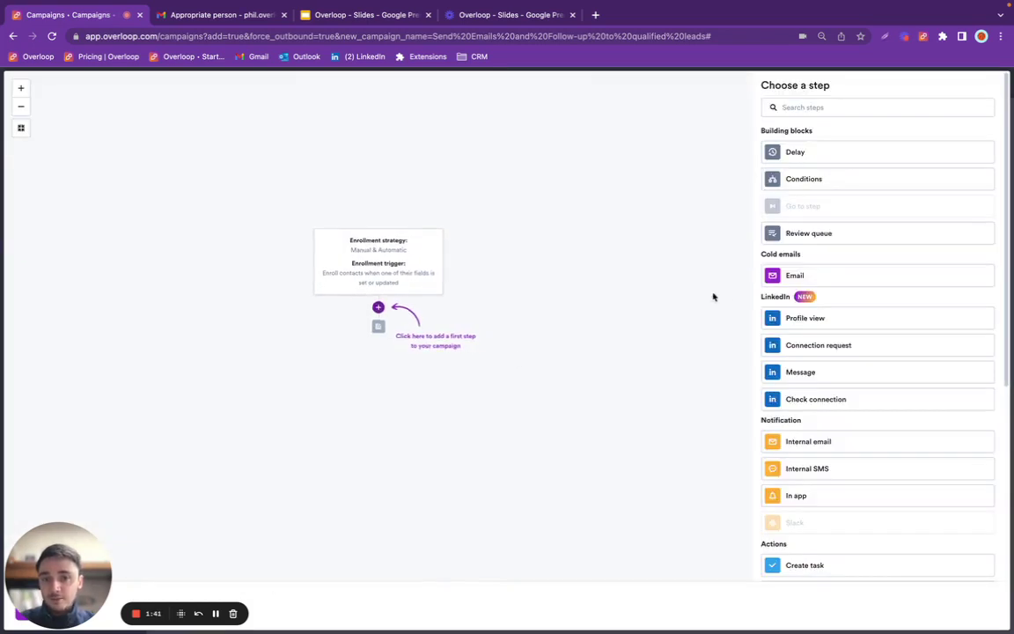
{"action": "left_click", "coordinate": [797, 275]}
{"action": "left_click", "coordinate": [792, 110]}
{"action": "type", "text": "Great!"}
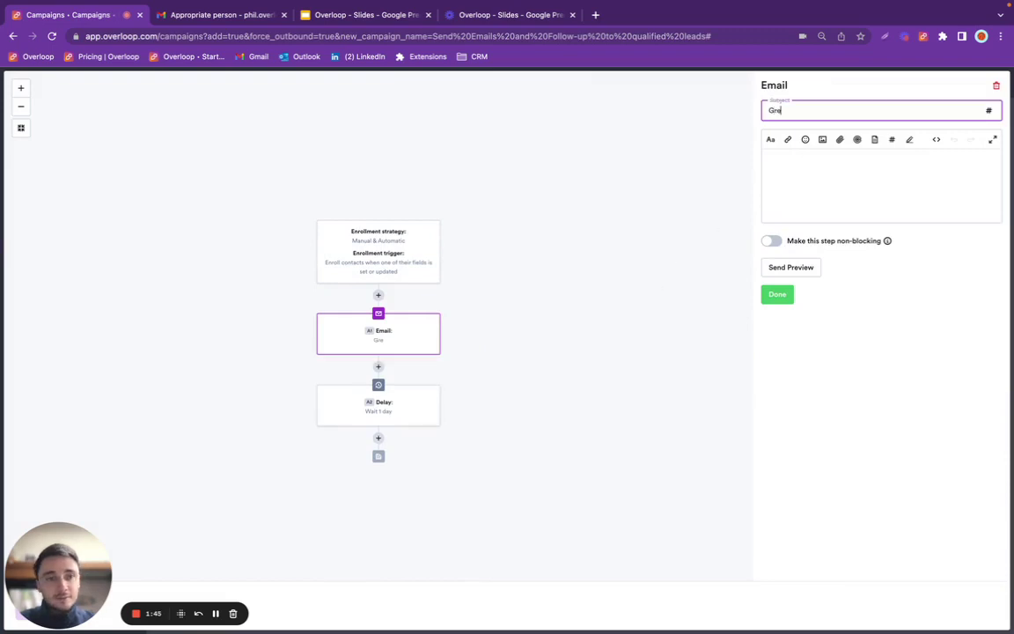
{"action": "left_click", "coordinate": [802, 189]}
{"action": "type", "text": "Let"}
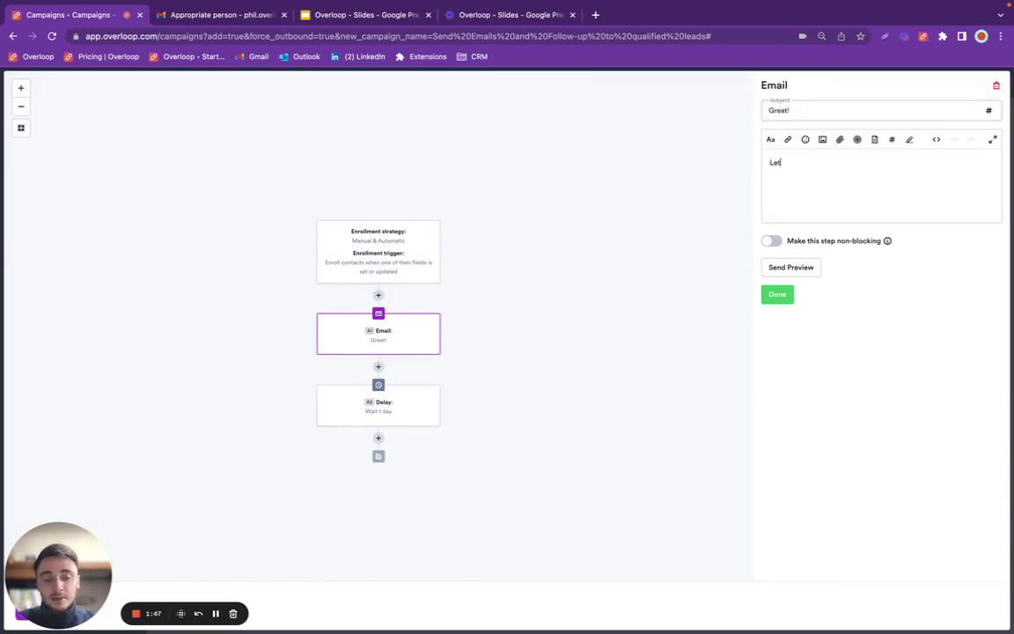
{"action": "type", "text": "'s book a mee"}
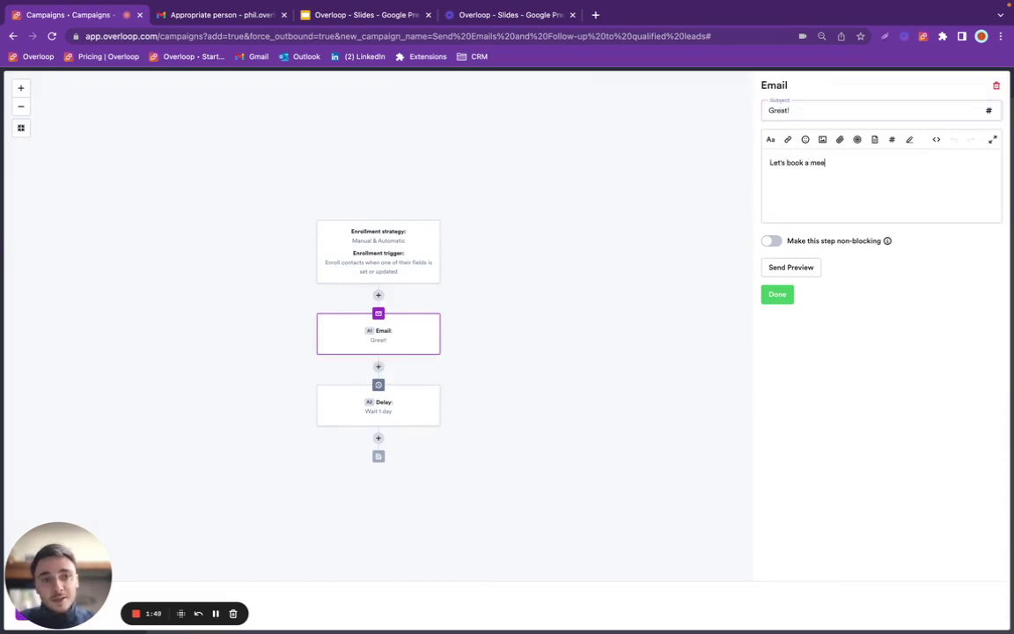
{"action": "type", "text": "ting!"}
Add a follow-up Email step after the one-day delay with the body "still in for a meeting?".
{"action": "left_click", "coordinate": [379, 437]}
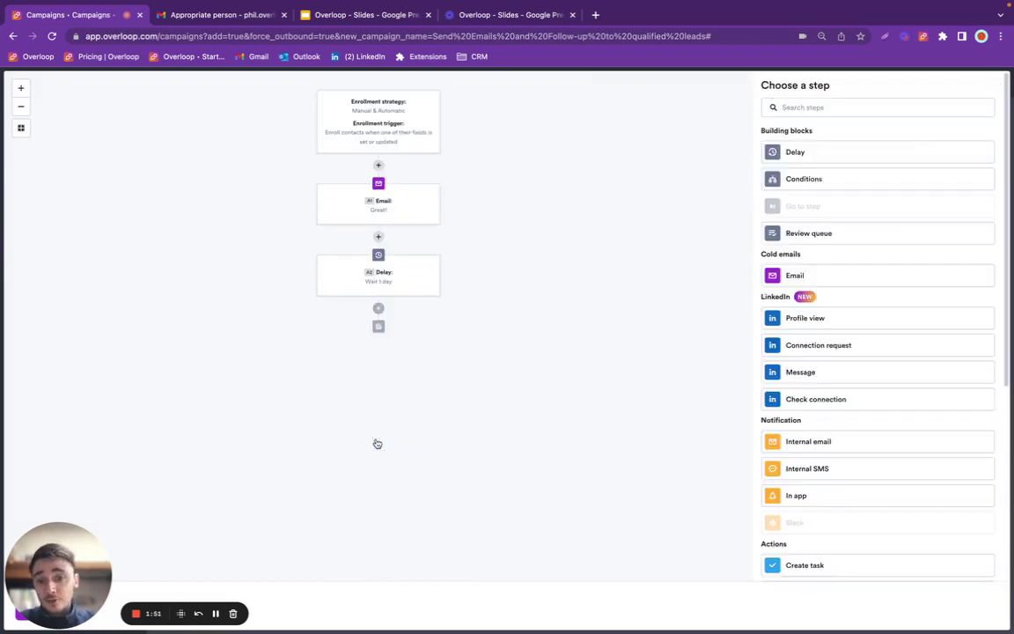
{"action": "left_click", "coordinate": [797, 274]}
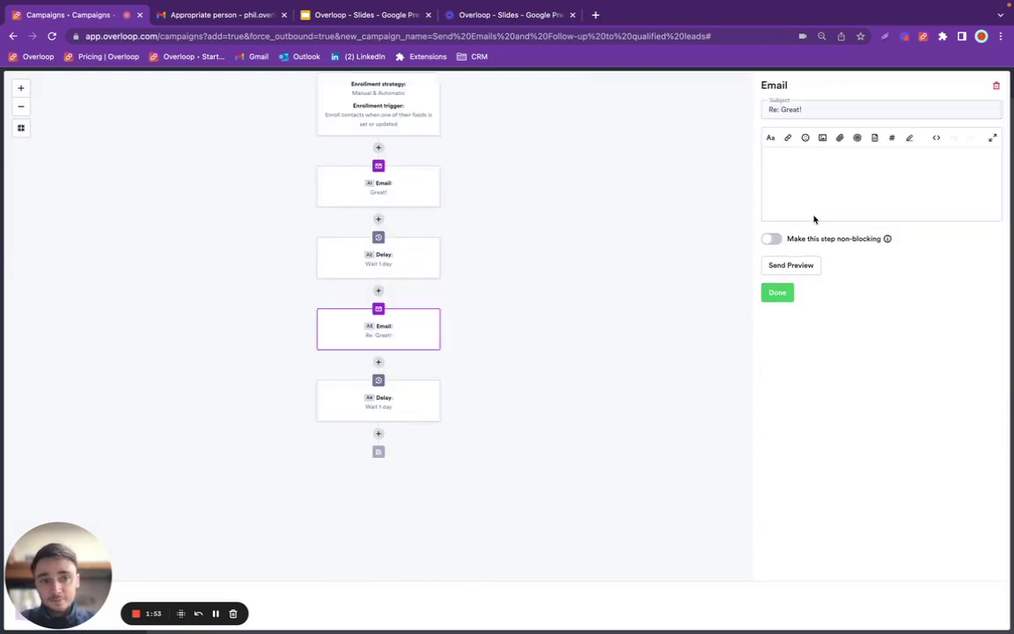
{"action": "left_click", "coordinate": [816, 197]}
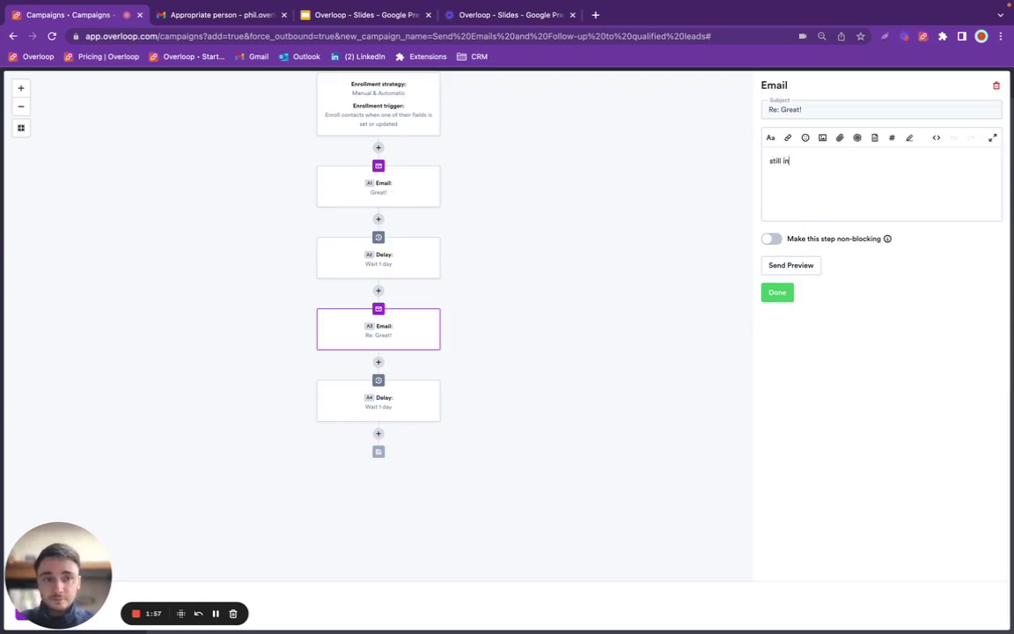
{"action": "type", "text": "still in for a meeting?"}
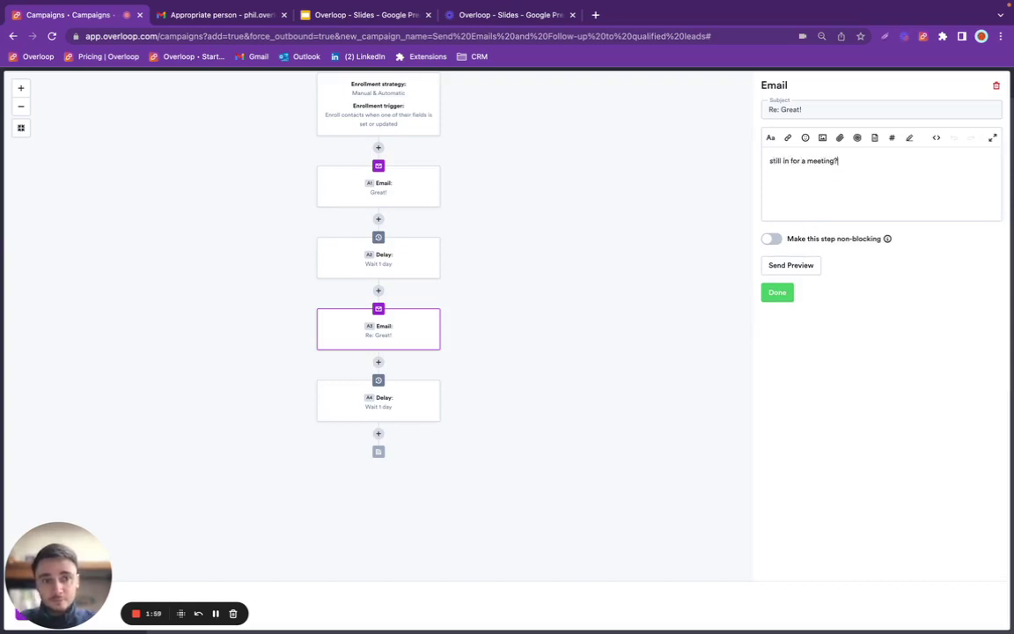
{"action": "left_click", "coordinate": [779, 293]}
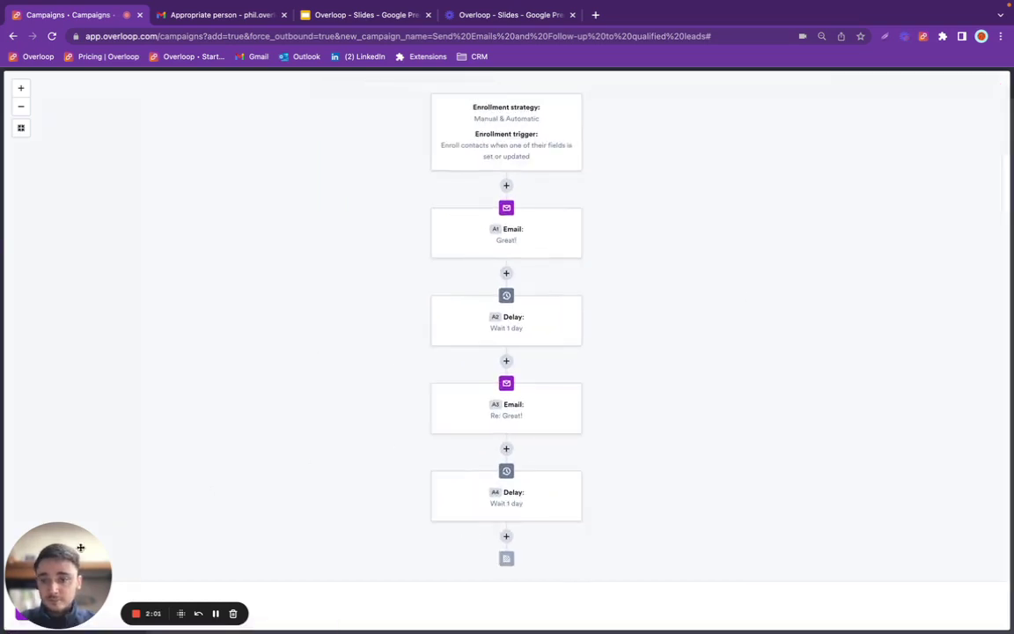
Accept the default Monday to Friday, 08:00 to 17:00 sending schedule and start the campaign.
{"action": "left_click_drag", "start_coordinate": [69, 556], "coordinate": [89, 468]}
{"action": "left_click", "coordinate": [37, 605]}
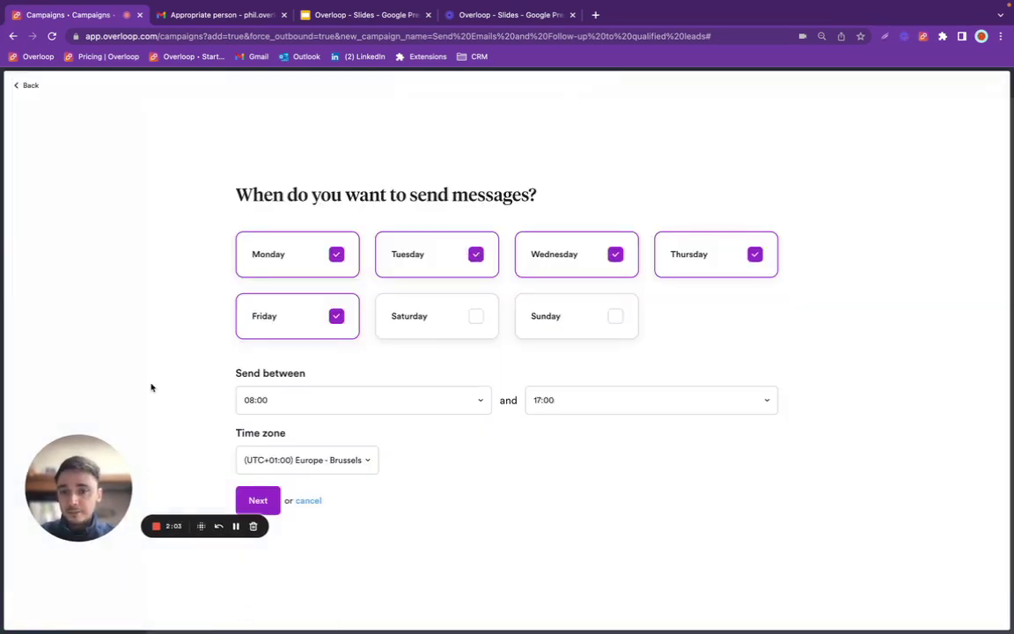
{"action": "left_click", "coordinate": [258, 500]}
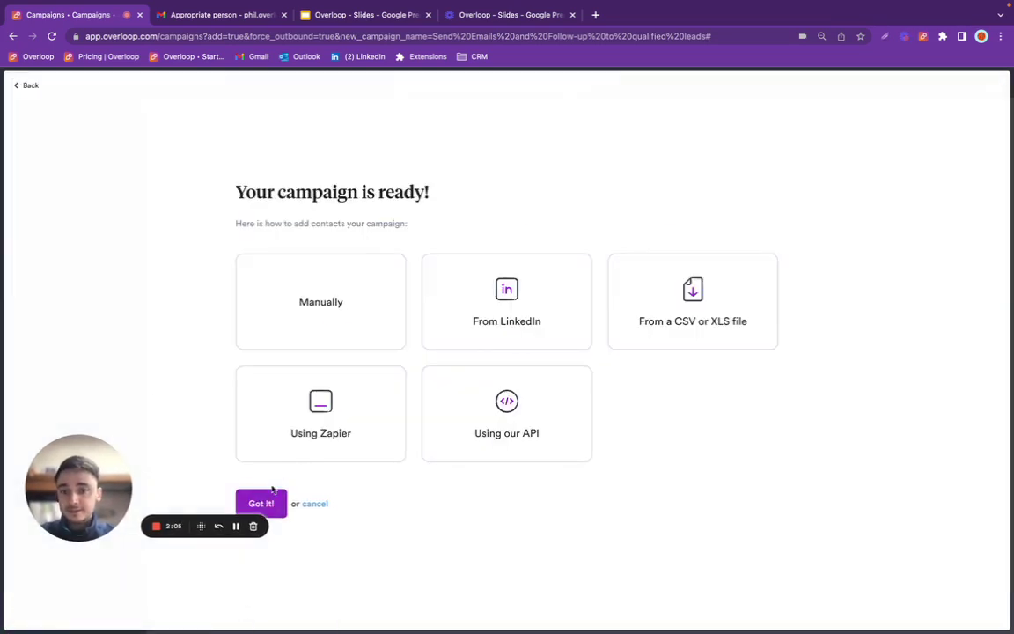
{"action": "left_click", "coordinate": [262, 507]}
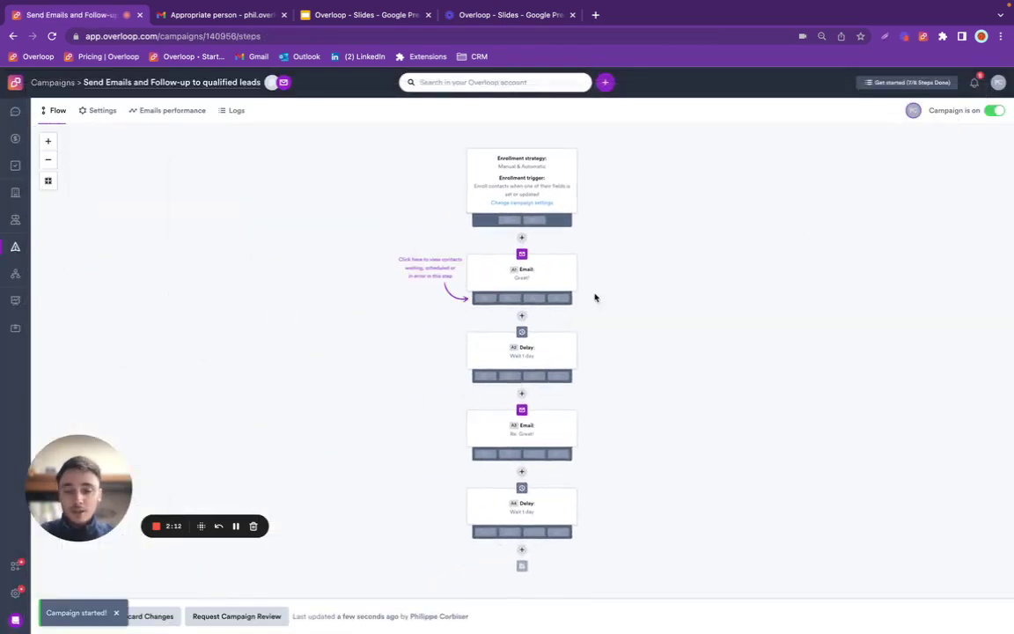
Return to the list of all campaigns.
{"action": "left_click_drag", "start_coordinate": [66, 466], "coordinate": [86, 468]}
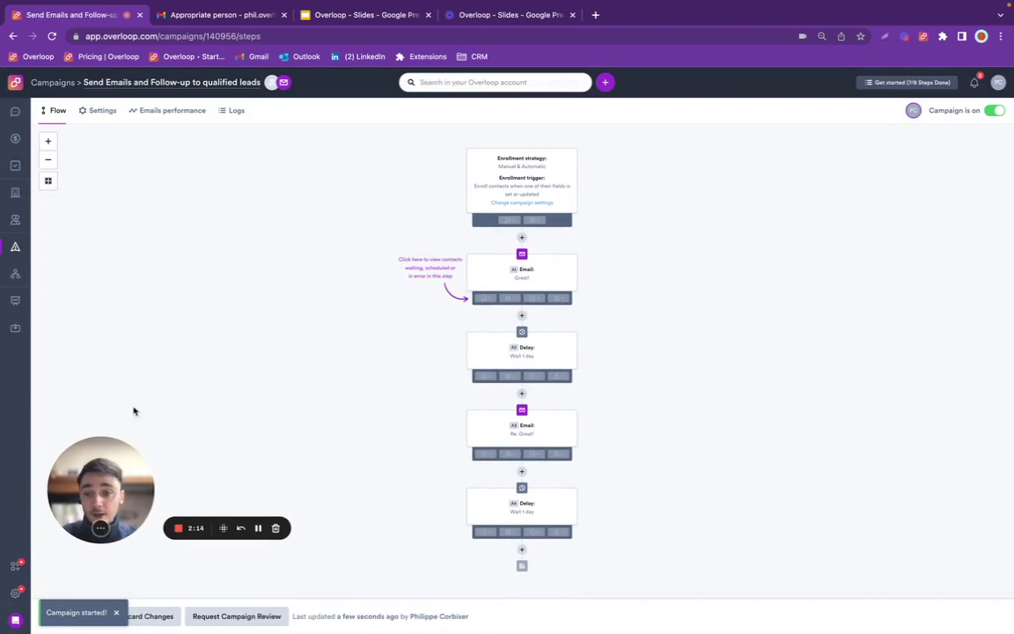
{"action": "left_click", "coordinate": [15, 247]}
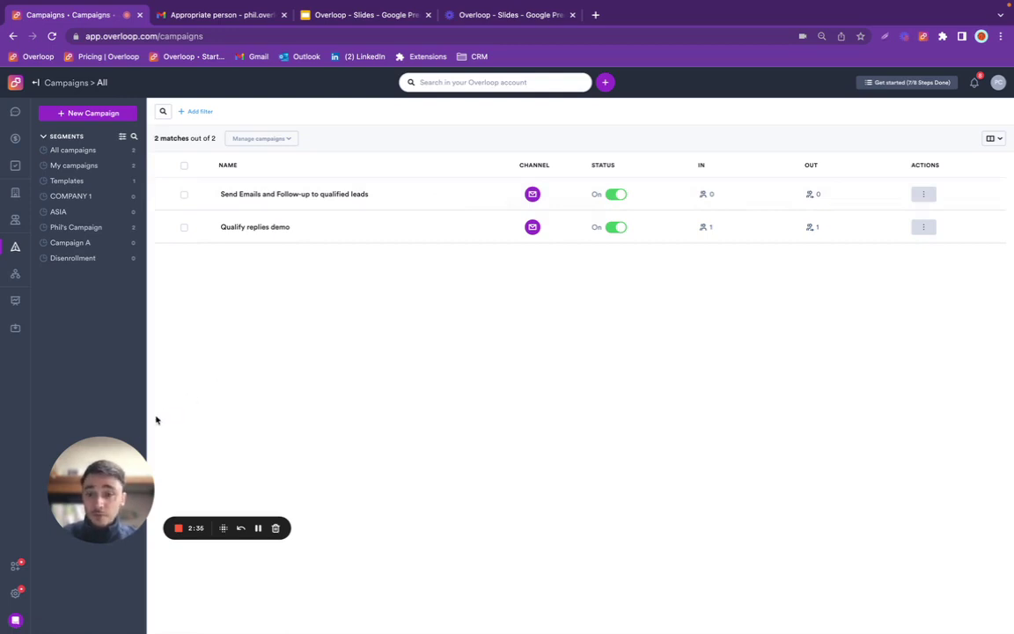
{"action": "left_click_drag", "start_coordinate": [119, 458], "coordinate": [213, 462]}
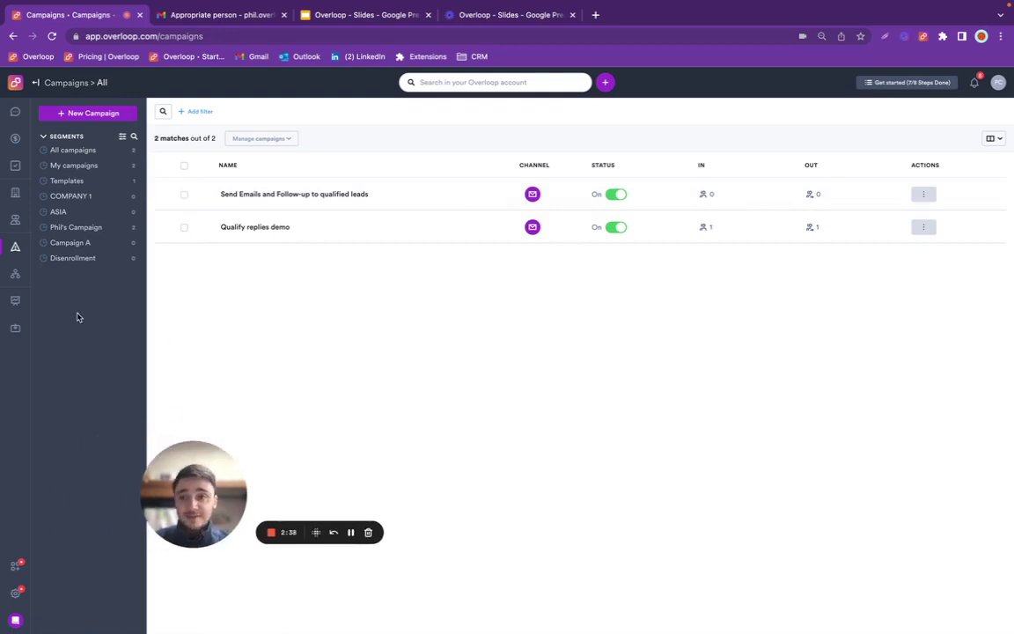
Open the full record of the contact who replied in the "Appropriate person" conversation.
{"action": "left_click", "coordinate": [15, 111]}
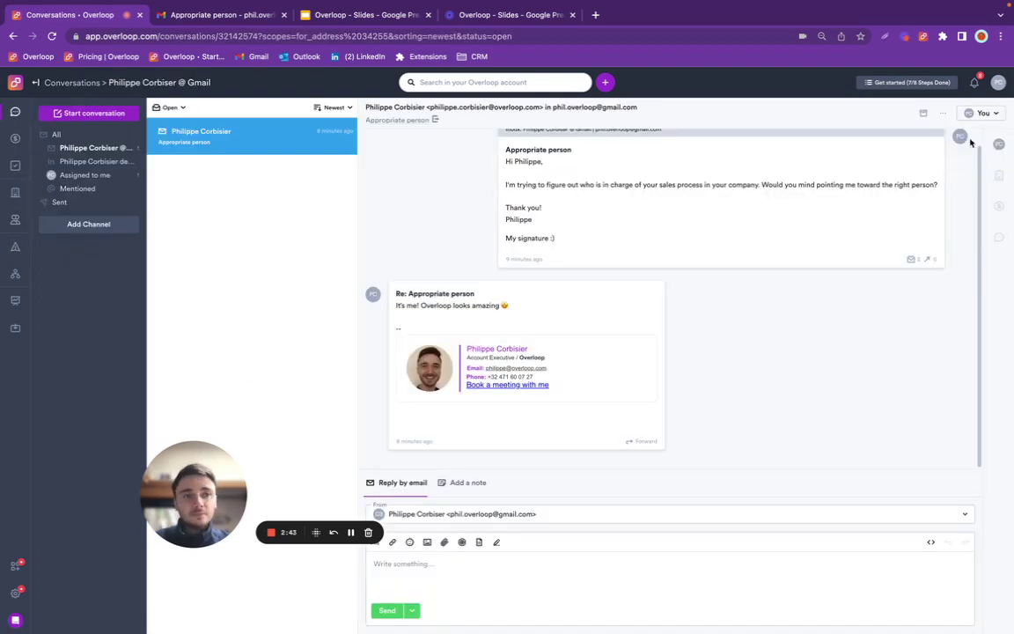
{"action": "left_click", "coordinate": [1001, 149]}
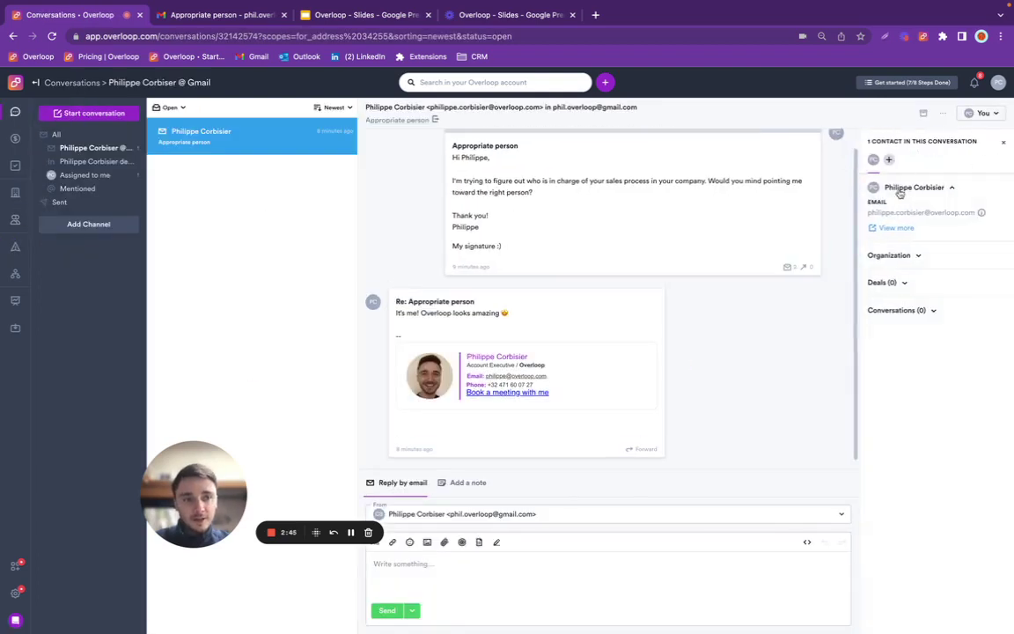
{"action": "left_click", "coordinate": [894, 228]}
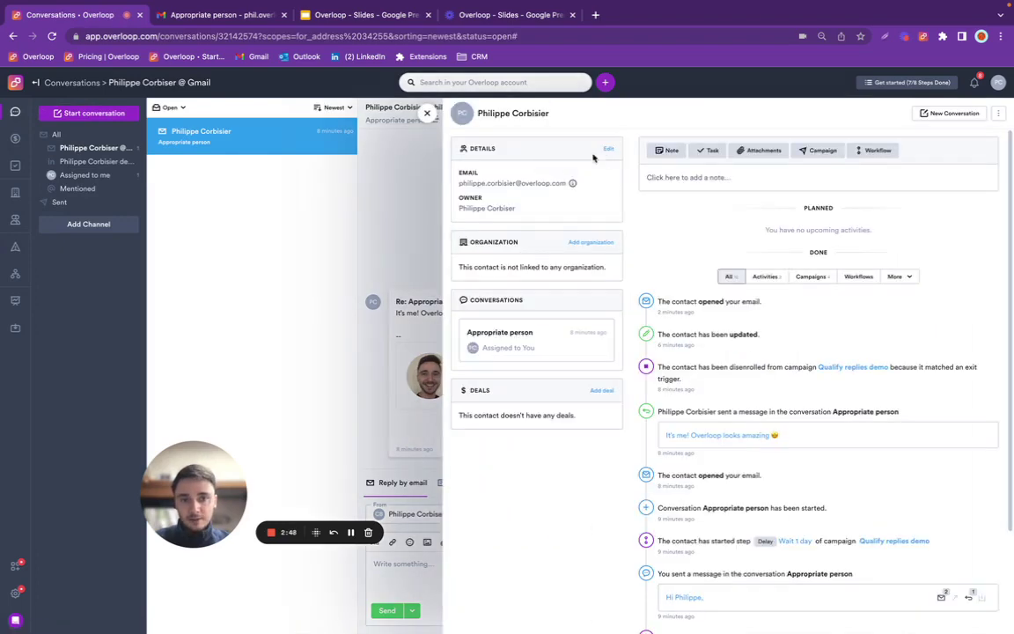
Edit the contact to set Reply qualification to Interested, and save the contact.
{"action": "left_click", "coordinate": [605, 148]}
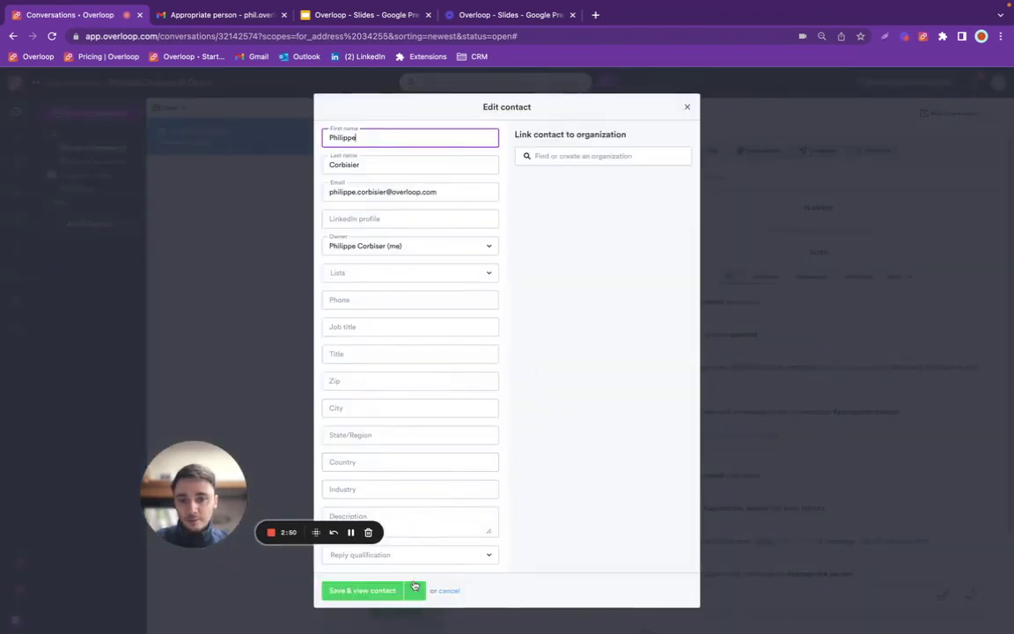
{"action": "left_click", "coordinate": [421, 555]}
{"action": "left_click", "coordinate": [368, 572]}
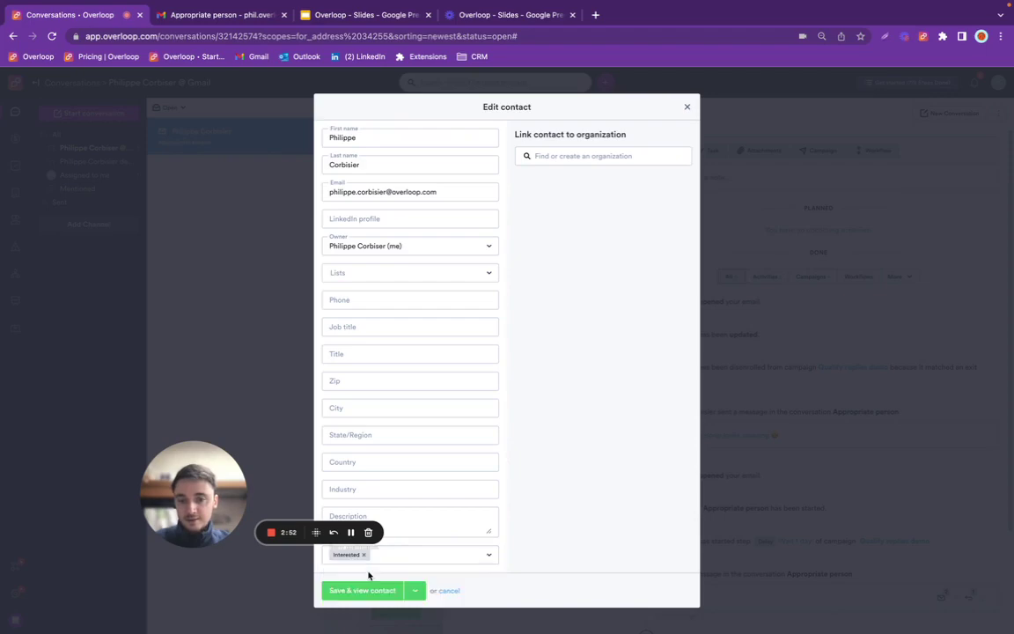
{"action": "left_click", "coordinate": [359, 591]}
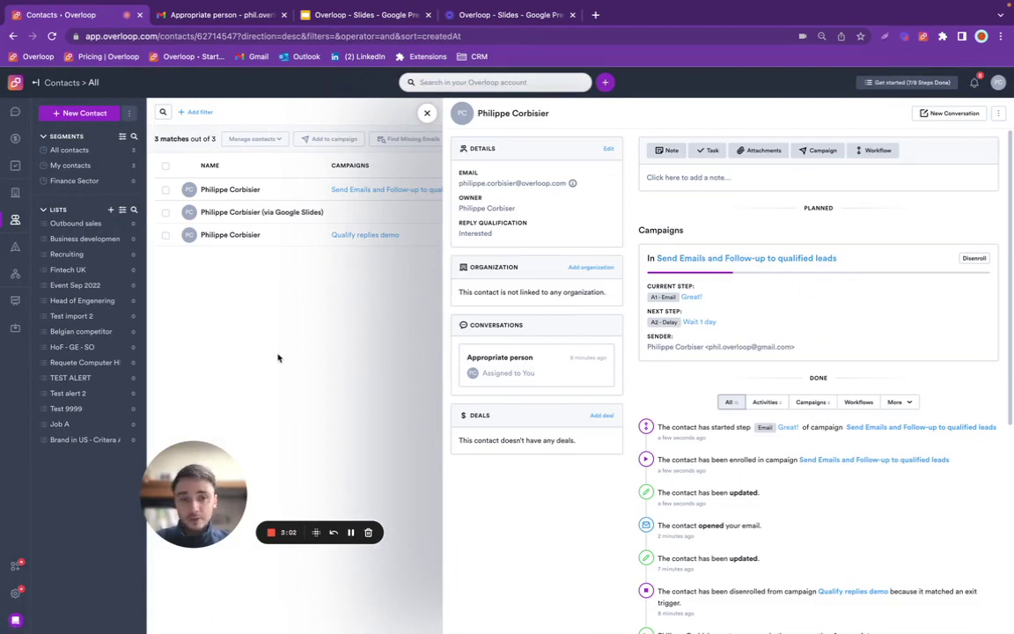
In the "Send Emails and Follow-up to qualified leads" campaign, check the first Email step's waiting contacts and its message settings.
{"action": "left_click", "coordinate": [15, 246]}
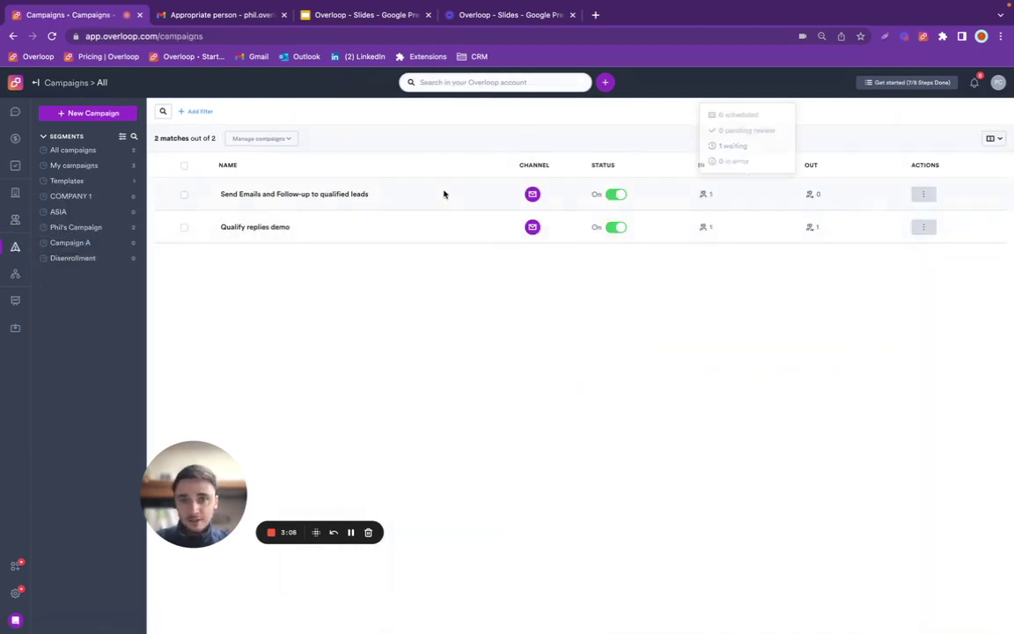
{"action": "left_click", "coordinate": [344, 195]}
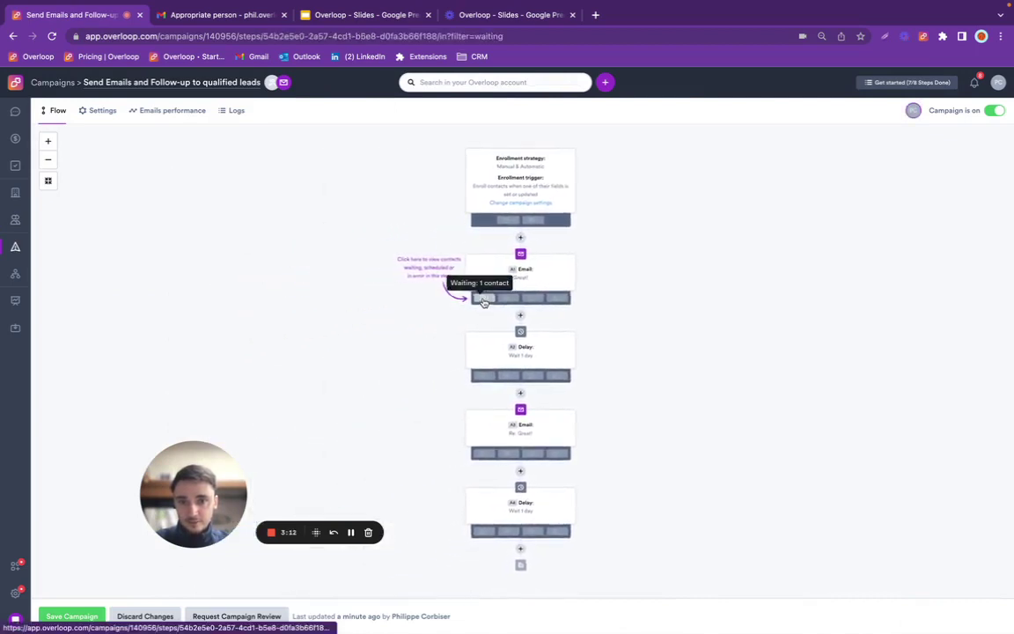
{"action": "left_click", "coordinate": [482, 301]}
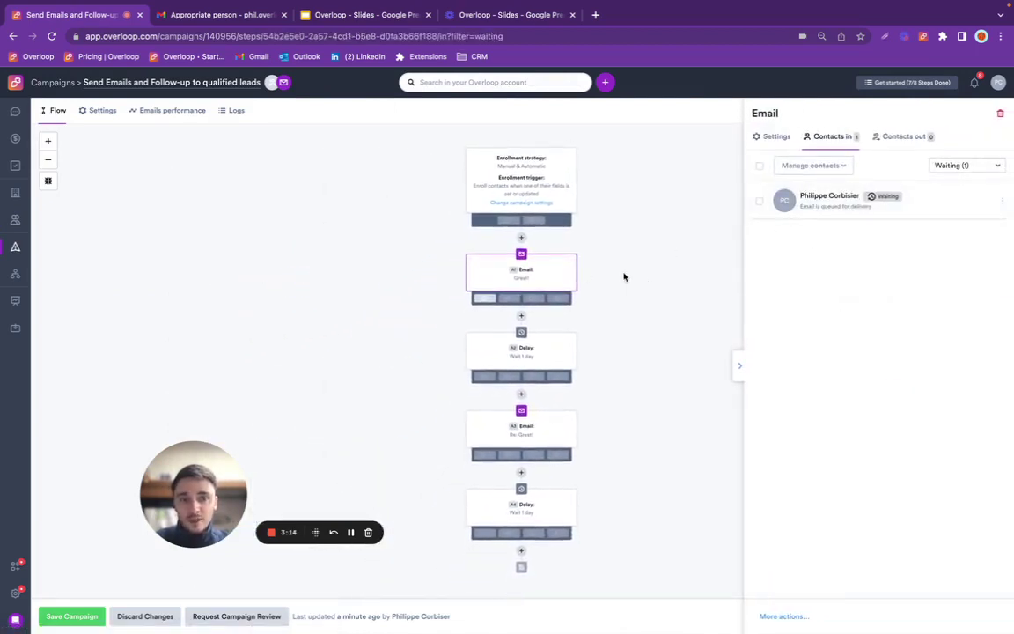
{"action": "left_click", "coordinate": [545, 278]}
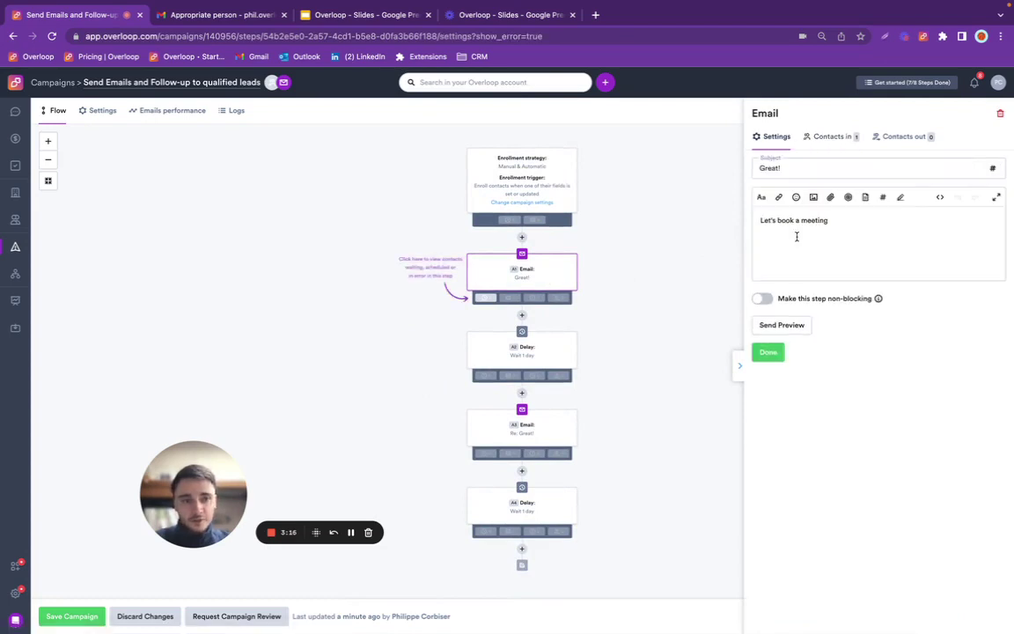